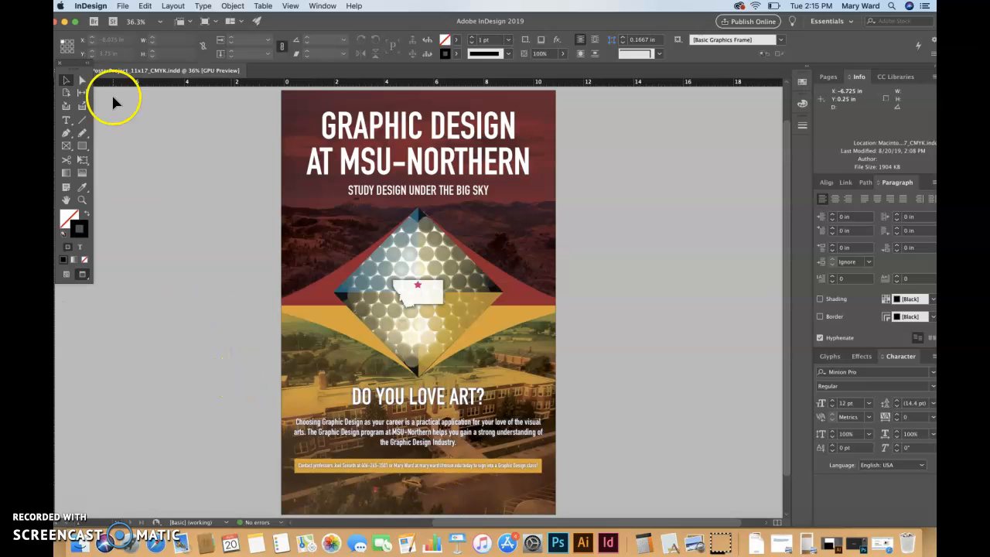
# Clear the open windows off the desktop and preview the Montana State University Northern logo screenshot
pyautogui.click(65, 22)
pyautogui.click(347, 216)
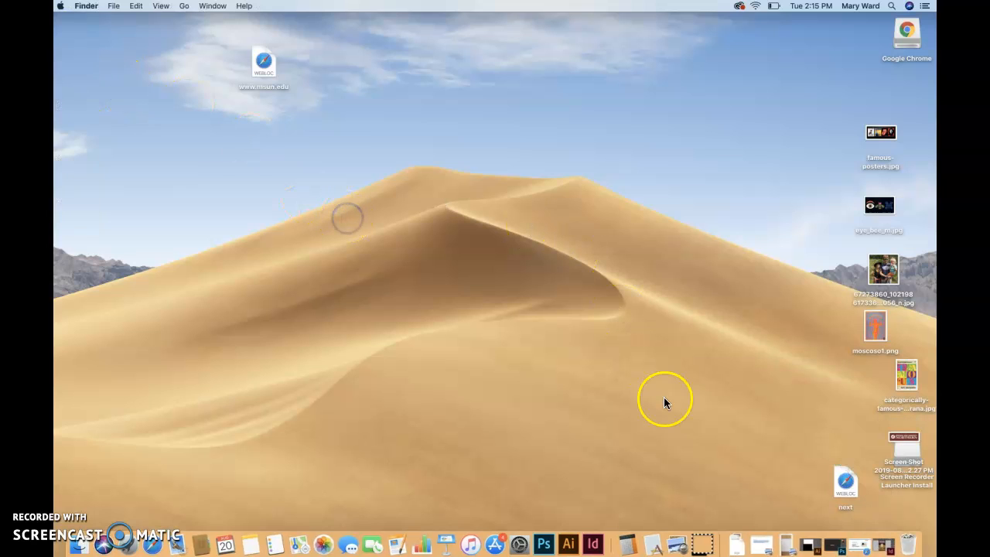
pyautogui.click(897, 444)
pyautogui.press('space')
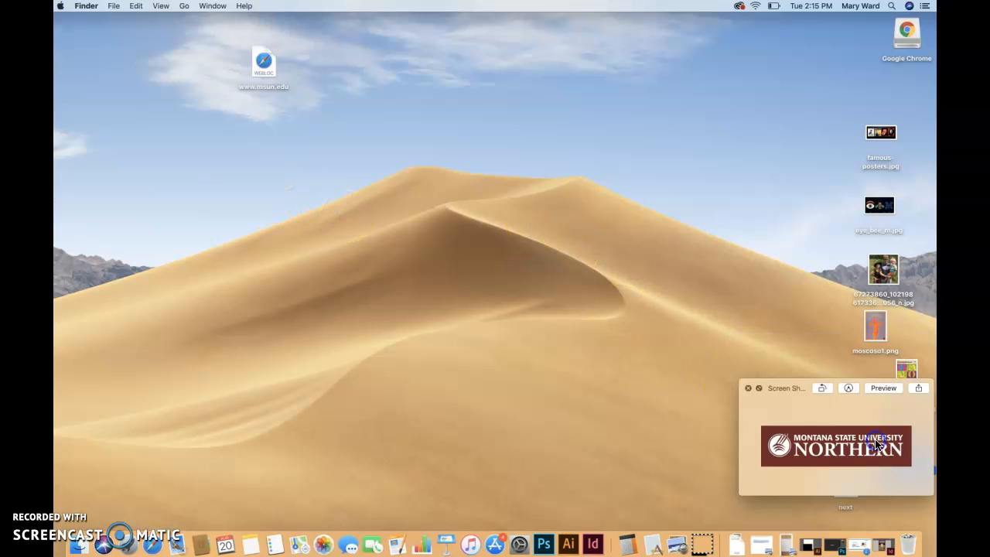
pyautogui.moveTo(784, 400); pyautogui.dragTo(444, 263)
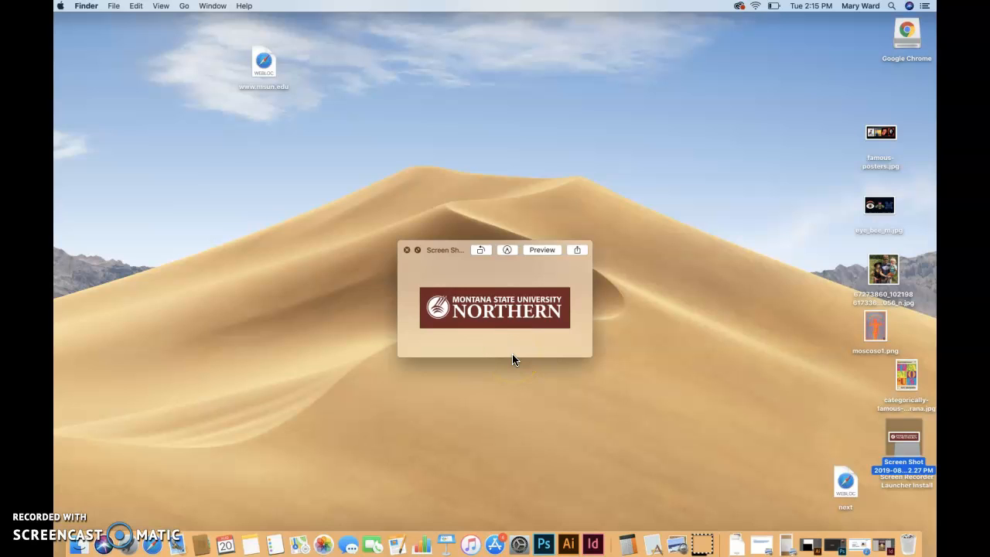
# Switch to Safari and search Google Images for "msu northern logo"
pyautogui.click(152, 544)
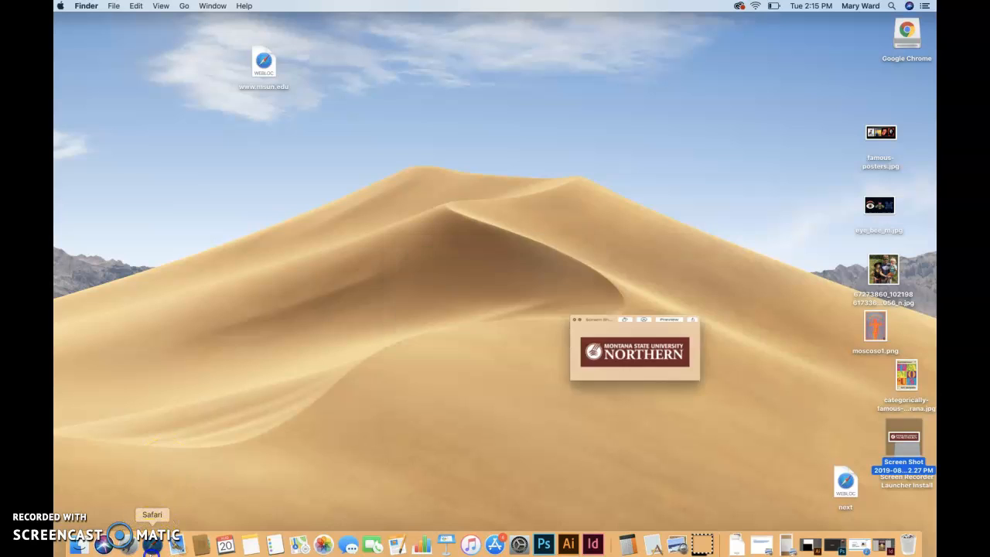
pyautogui.click(603, 23)
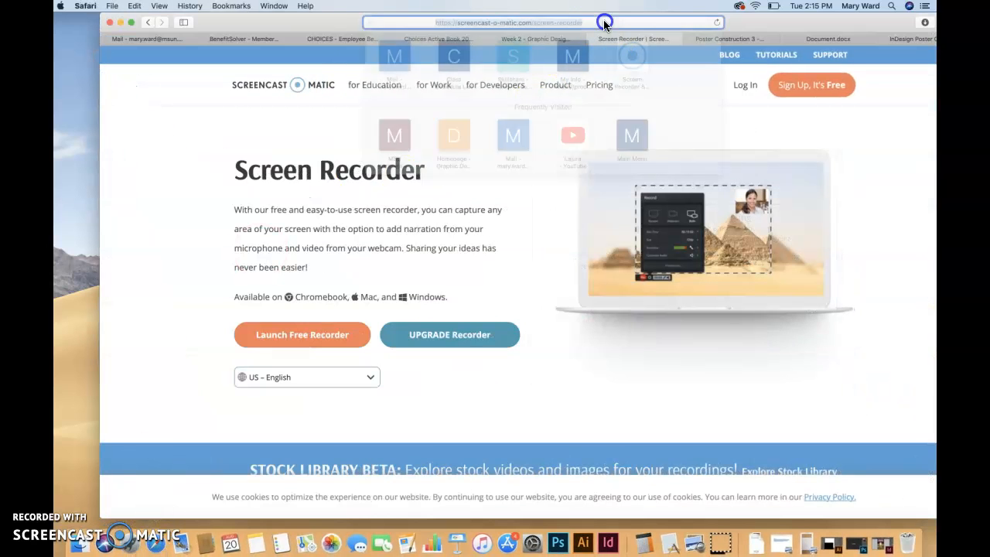
pyautogui.write('msun')
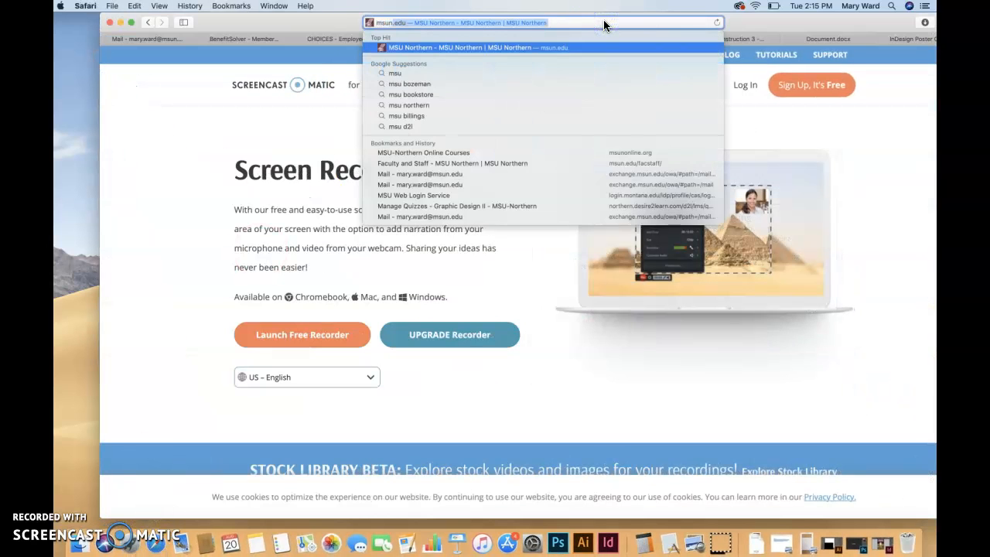
pyautogui.press('BackSpace')
pyautogui.write('northern logo')
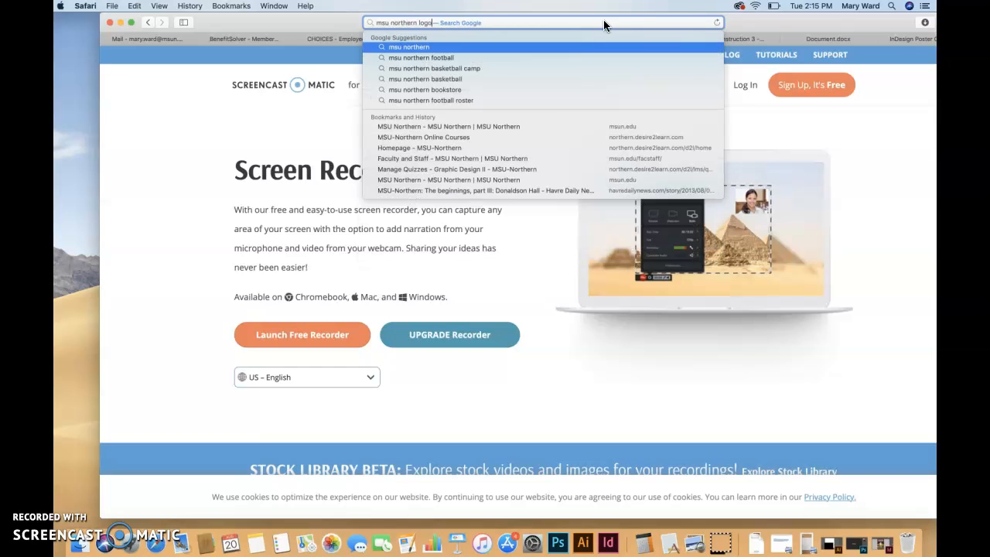
pyautogui.press('Return')
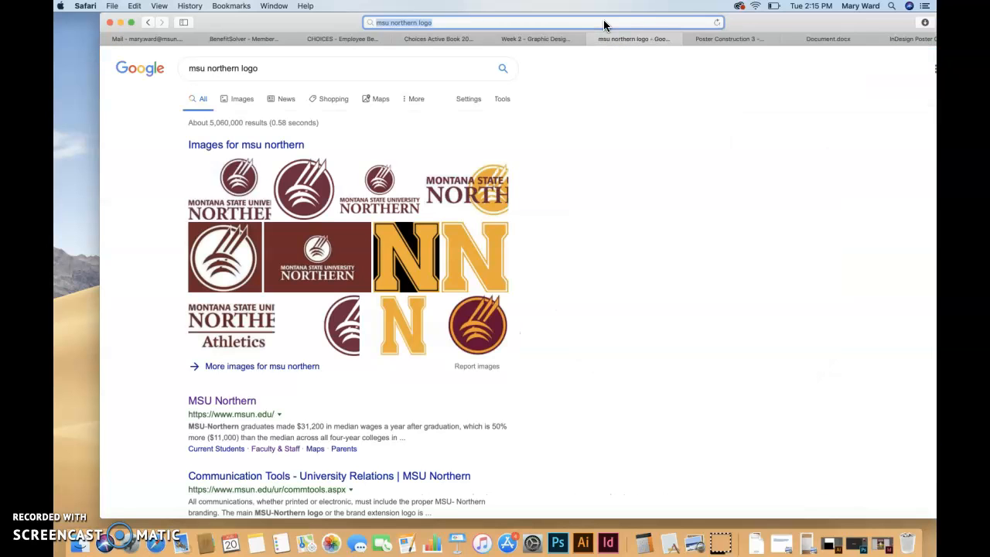
pyautogui.click(229, 103)
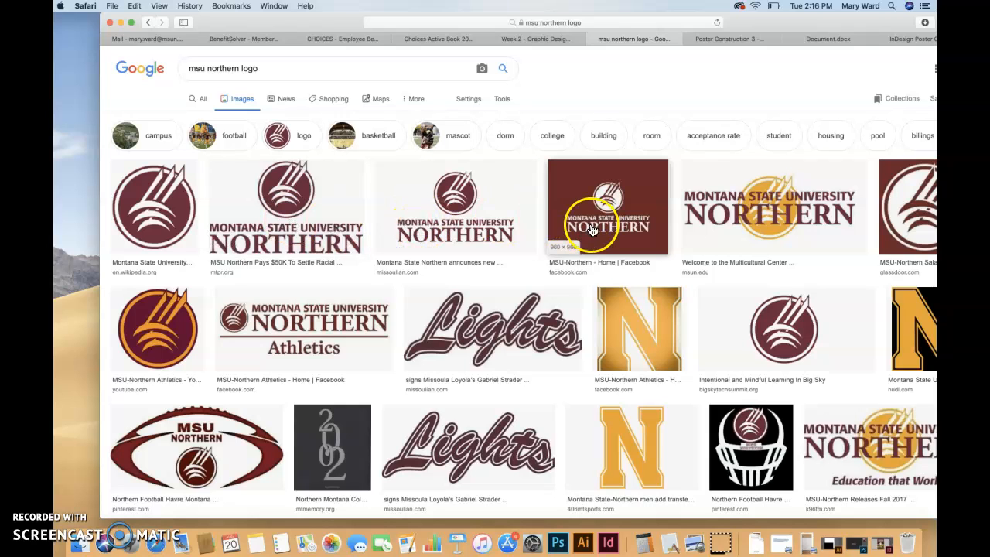
# Browse the logo image results and open the mtpr.org source page of the white-background logo, keeping the desktop files accessible
pyautogui.moveTo(745, 29); pyautogui.dragTo(692, 28)
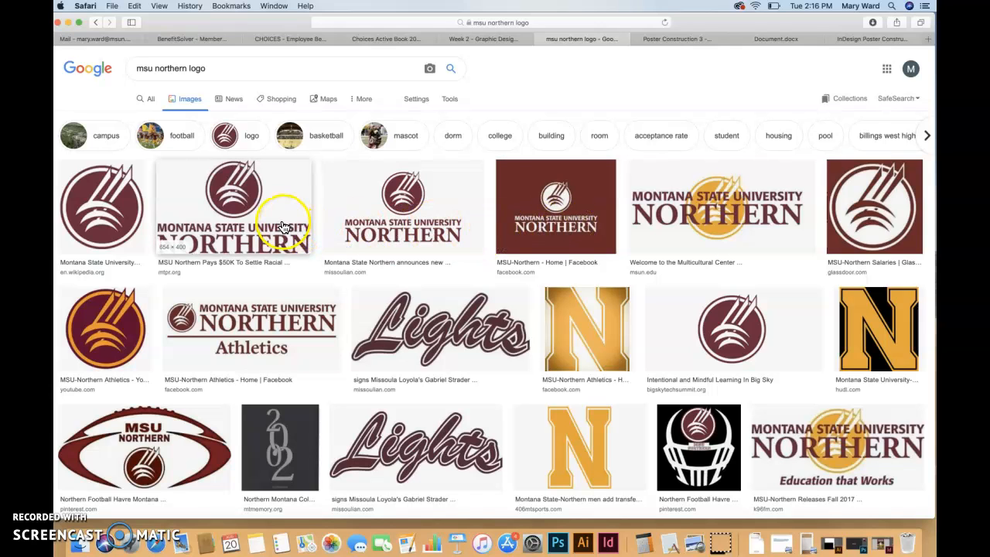
pyautogui.scroll(-10, 278, 227)
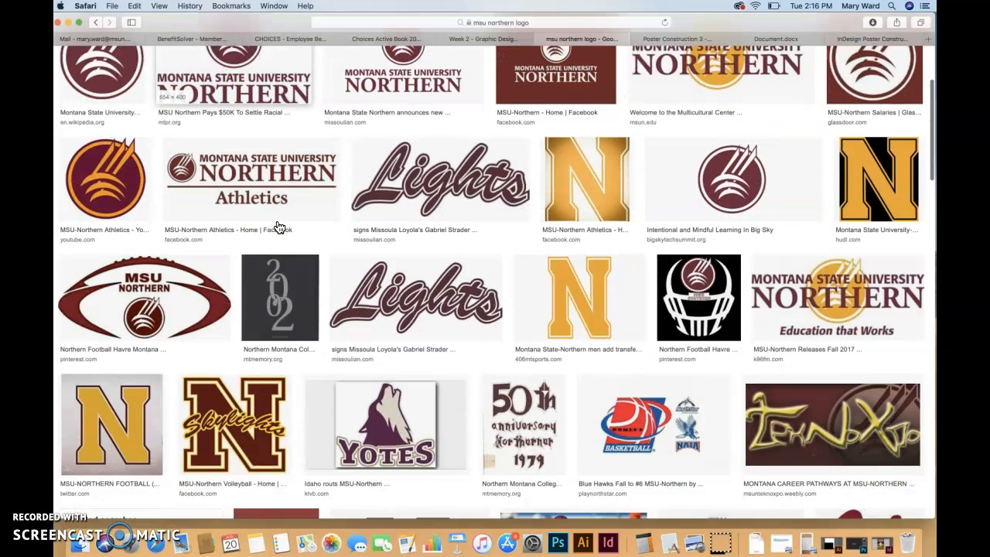
pyautogui.scroll(-5, 278, 227)
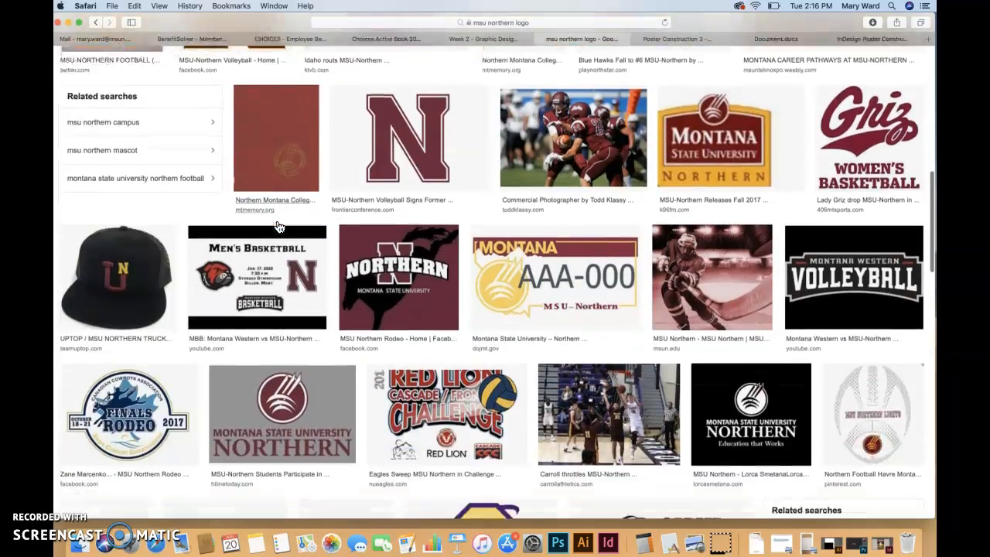
pyautogui.scroll(15, 278, 227)
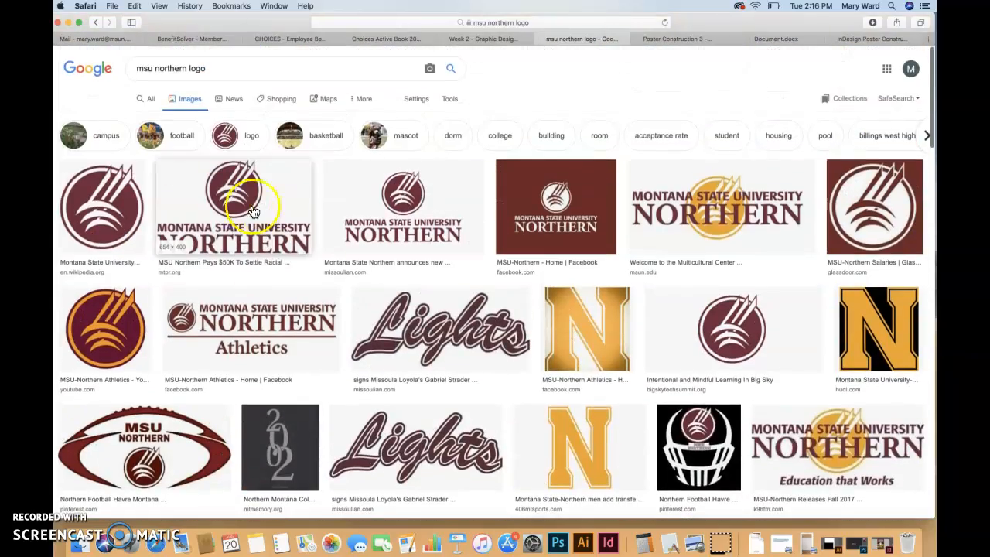
pyautogui.click(229, 195)
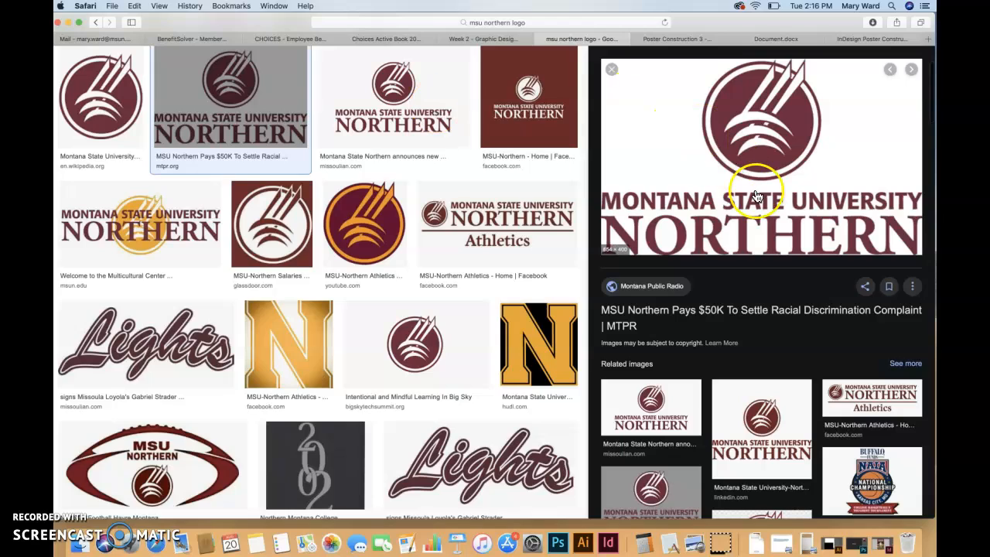
pyautogui.moveTo(727, 20); pyautogui.dragTo(633, 64)
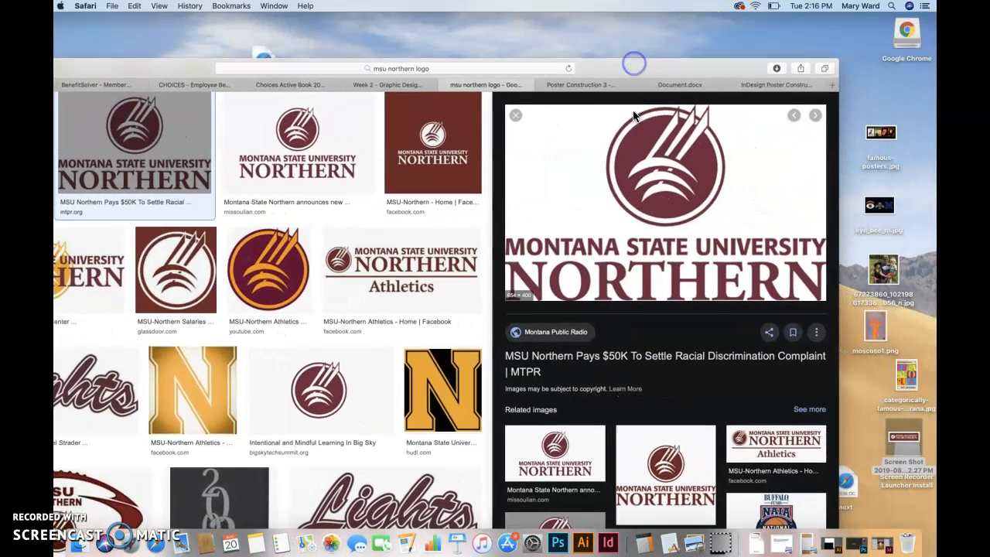
pyautogui.click(629, 240)
pyautogui.click(612, 162)
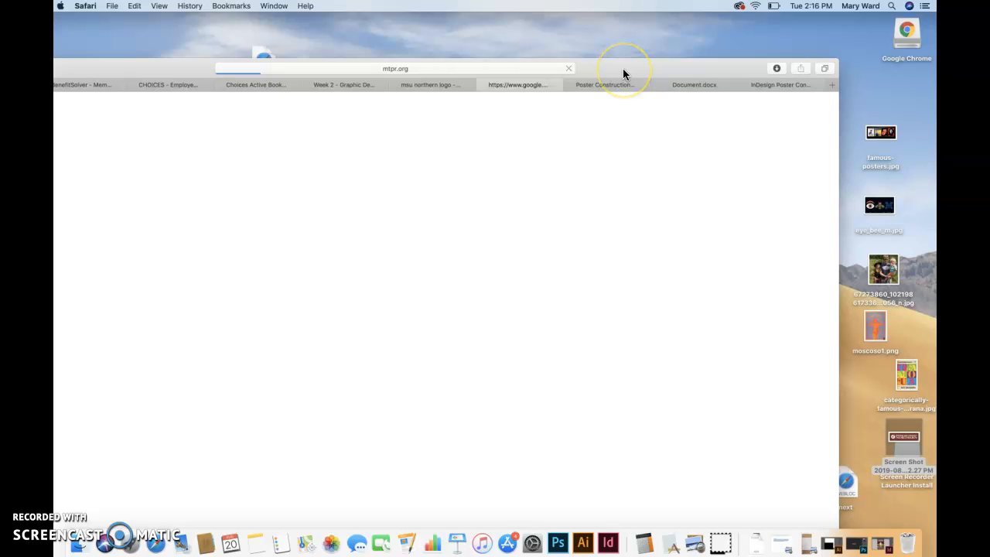
pyautogui.moveTo(619, 72); pyautogui.dragTo(619, 45)
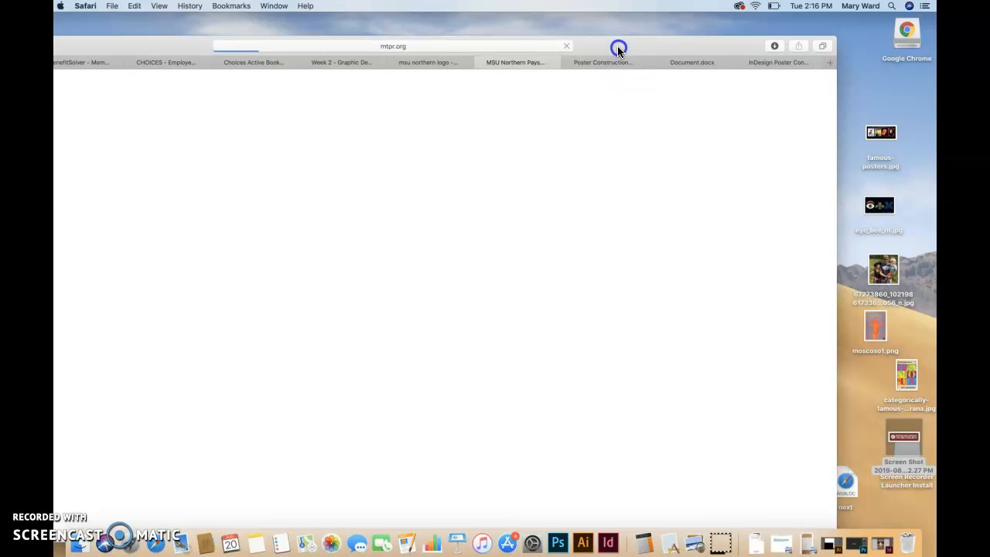
# Enlarge the Montana State University Northern logo in the article and save the image to the desktop
pyautogui.scroll(-10, 408, 480)
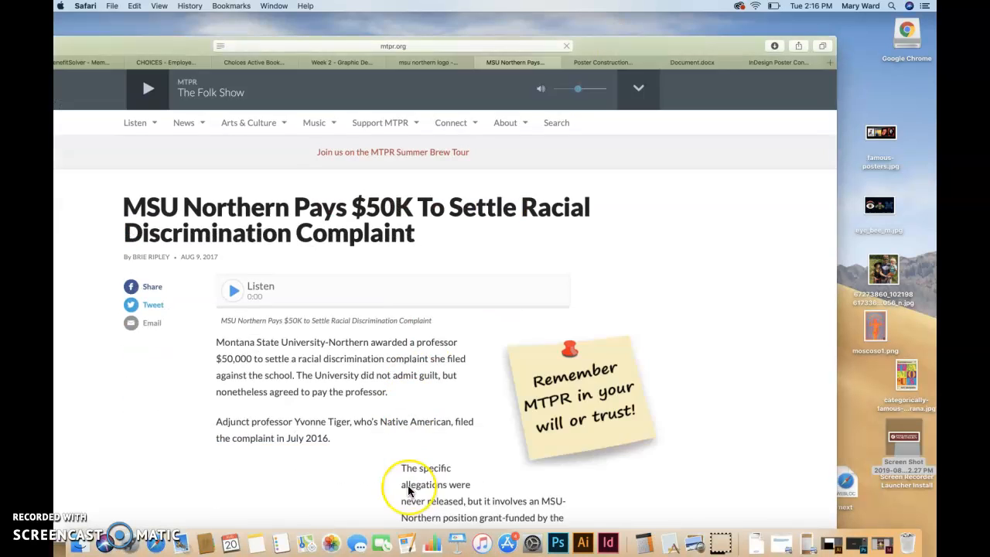
pyautogui.scroll(1, 336, 299)
pyautogui.click(337, 250)
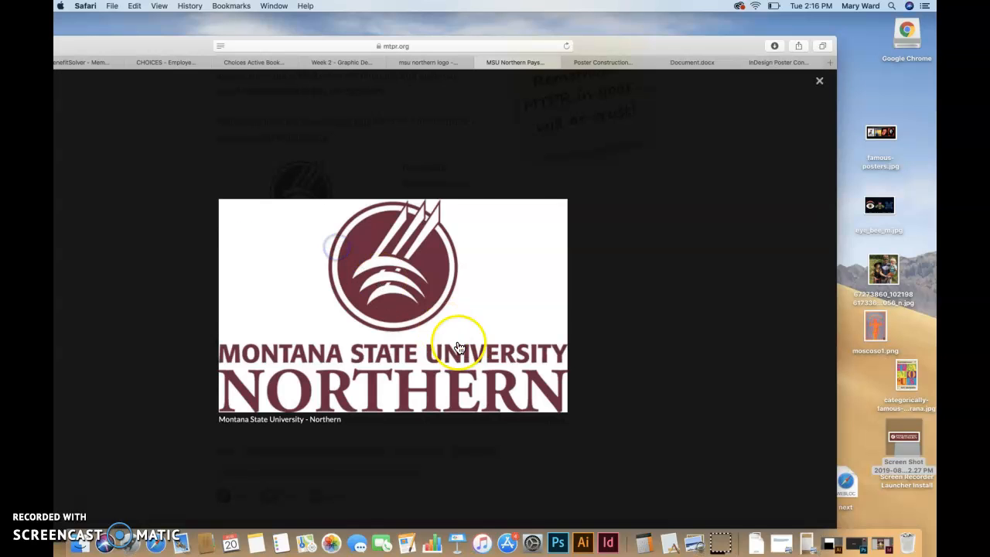
pyautogui.moveTo(458, 346); pyautogui.dragTo(850, 388)
pyautogui.click(914, 466)
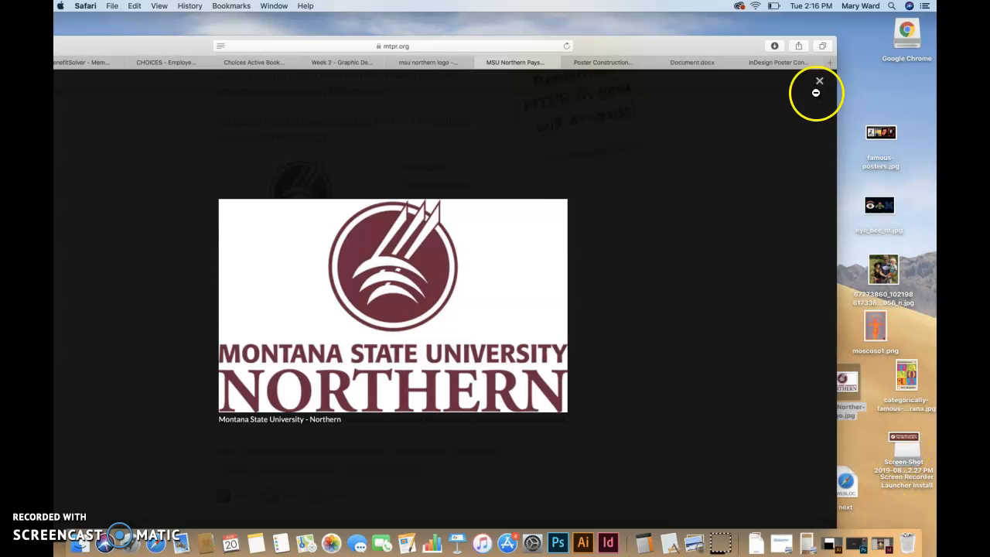
# Minimize the browser window and move MSU-Norther-logo.jpg to the middle of the desktop
pyautogui.moveTo(597, 50); pyautogui.dragTo(710, 42)
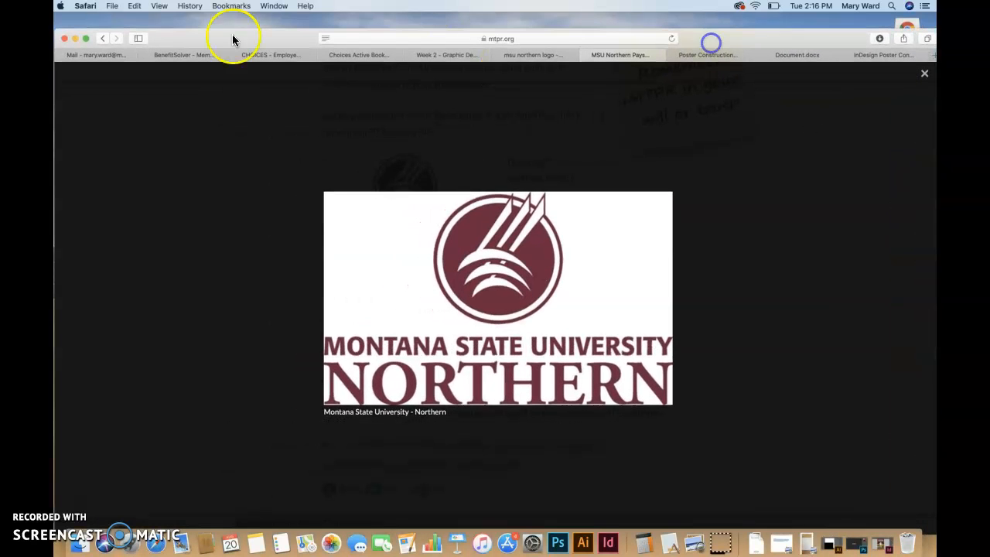
pyautogui.click(75, 38)
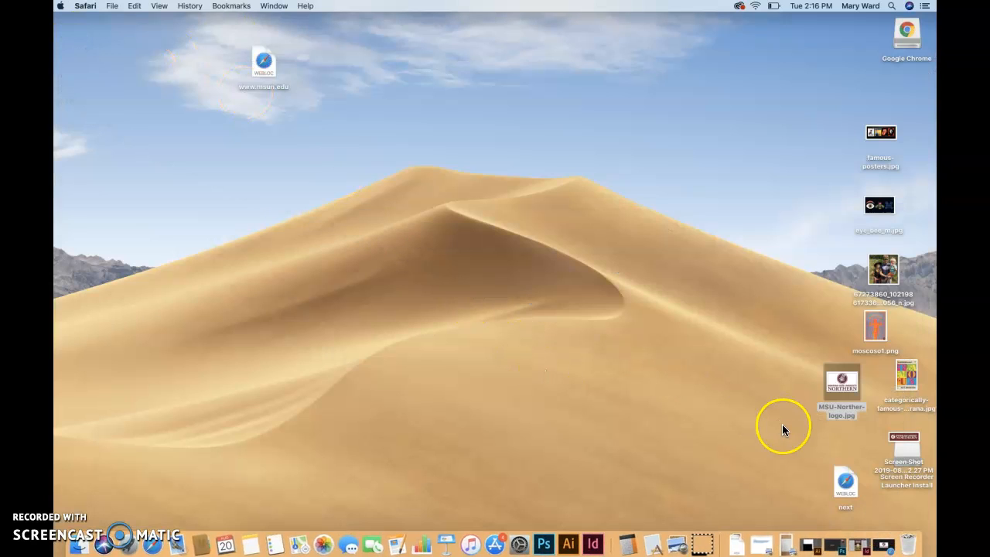
pyautogui.moveTo(842, 387); pyautogui.dragTo(484, 318)
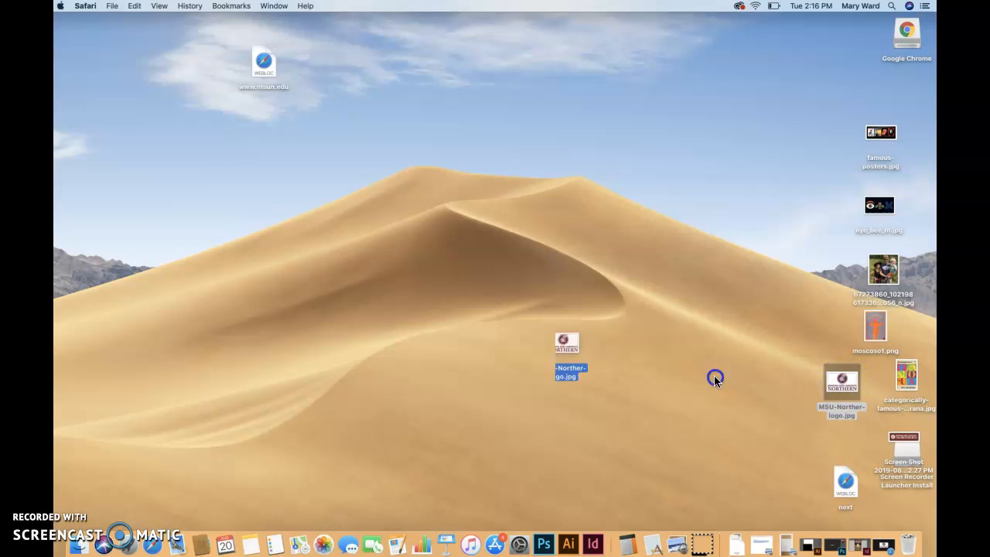
# Compare the two logo images side by side in Preview and place the screenshot file beside MSU-Norther-logo.jpg on the desktop
pyautogui.doubleClick(907, 437)
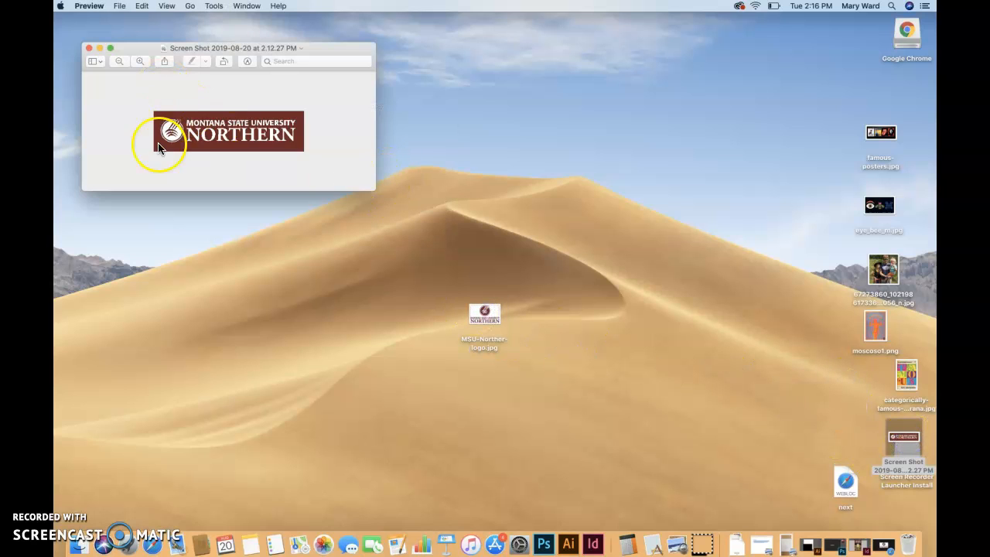
pyautogui.doubleClick(482, 312)
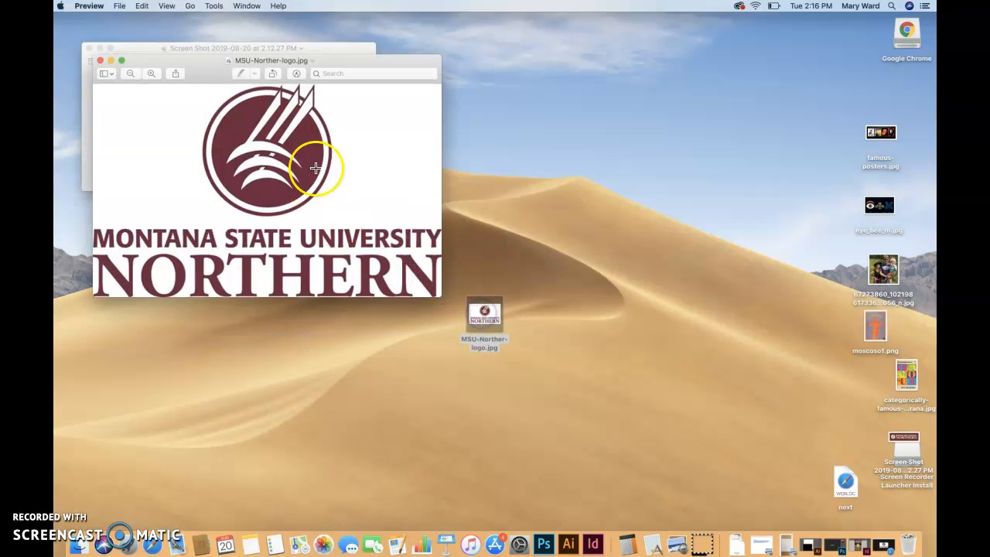
pyautogui.moveTo(207, 74); pyautogui.dragTo(526, 56)
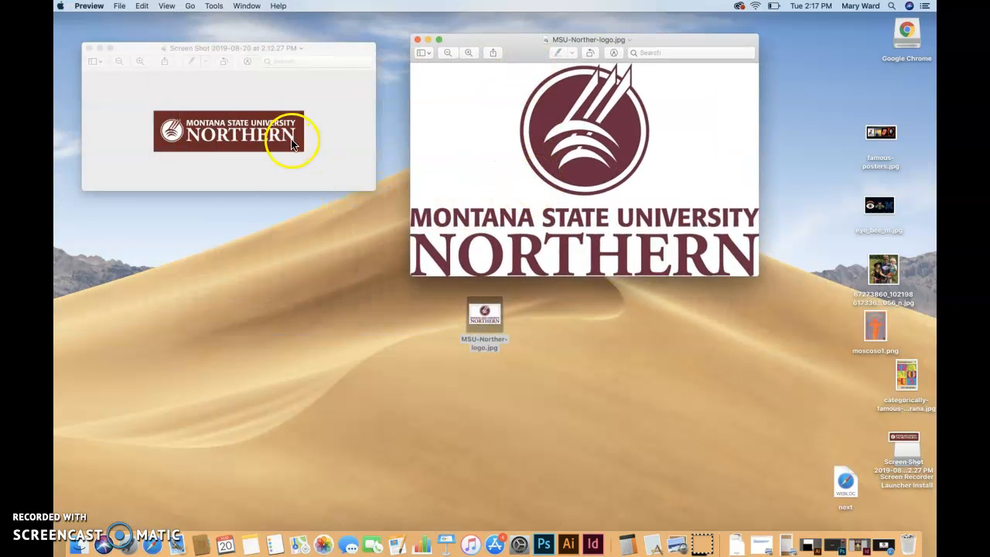
pyautogui.click(416, 39)
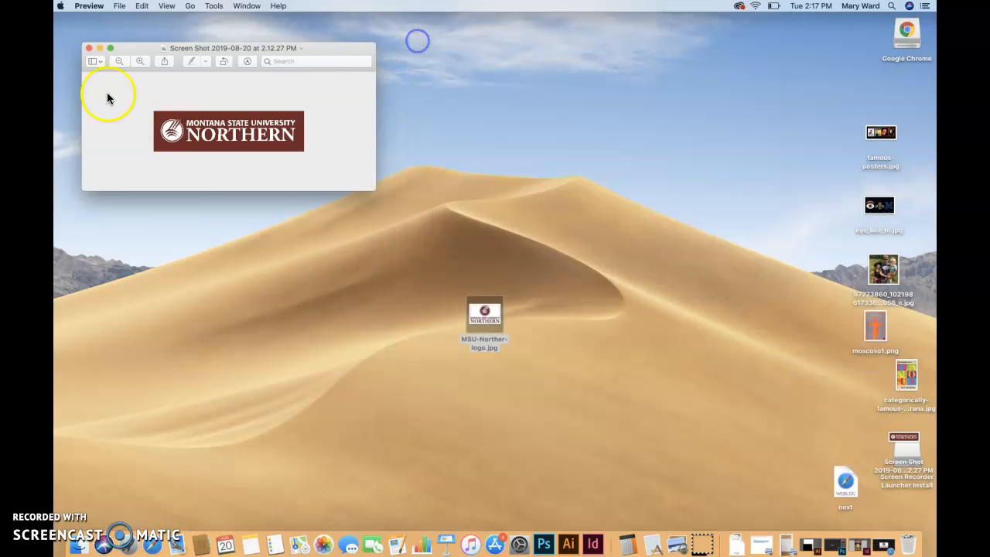
pyautogui.click(90, 49)
pyautogui.moveTo(888, 432); pyautogui.dragTo(556, 323)
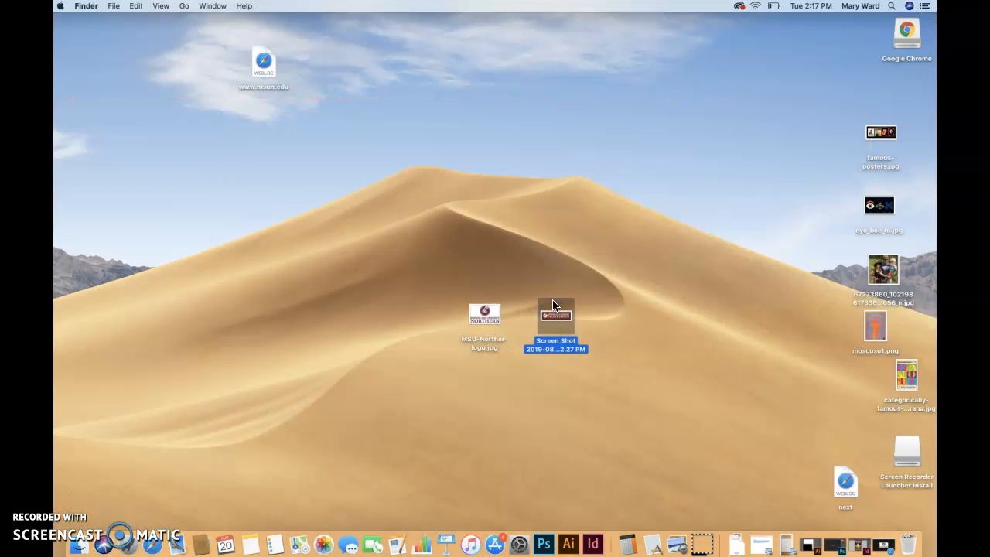
pyautogui.click(267, 315)
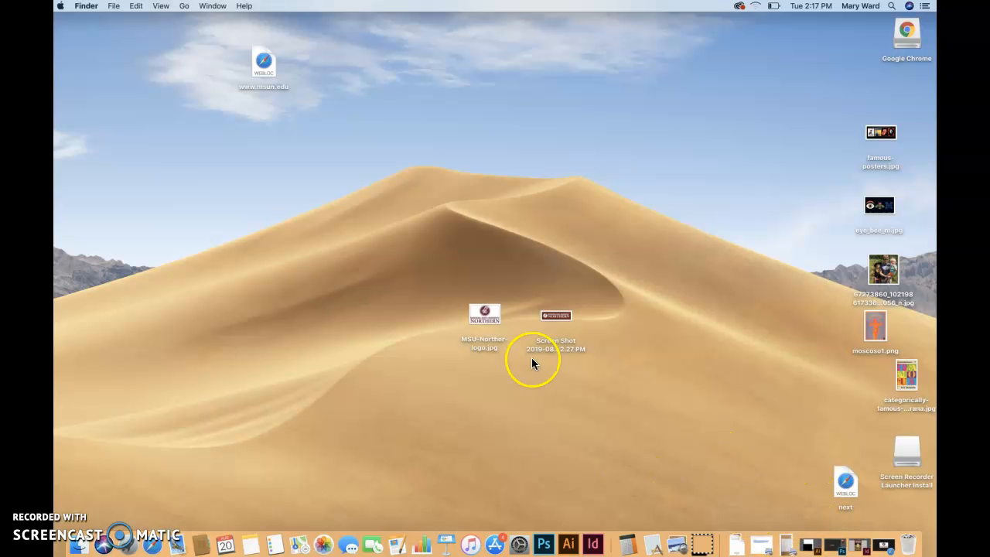
# Switch to Photoshop and convert the logo screenshot to CMYK Color mode
pyautogui.click(541, 544)
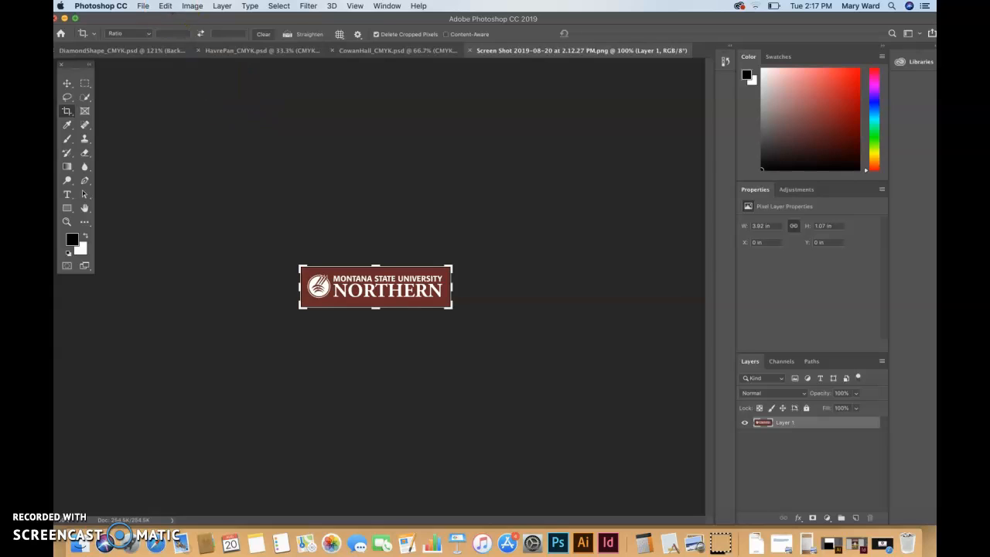
pyautogui.click(191, 5)
pyautogui.moveTo(198, 18)
pyautogui.click(328, 73)
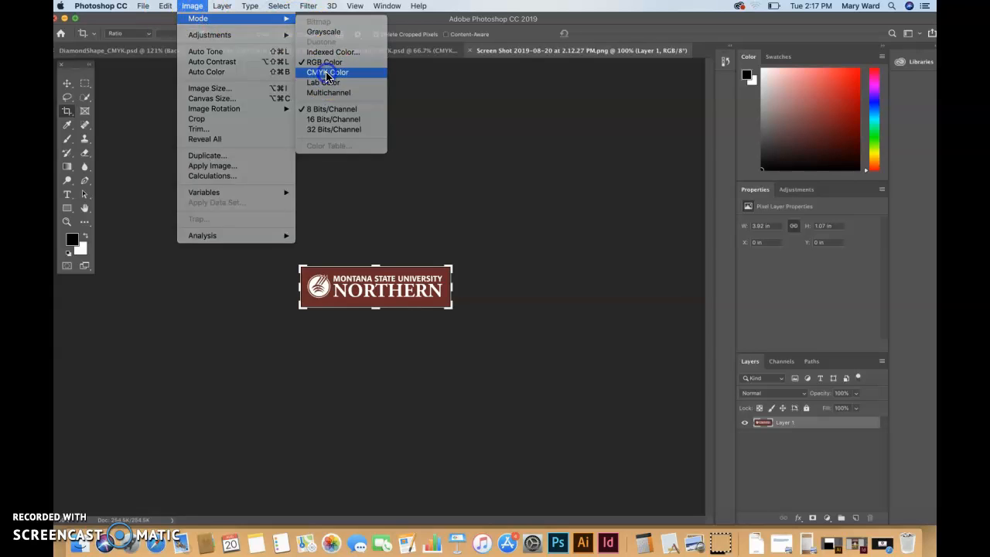
pyautogui.click(579, 210)
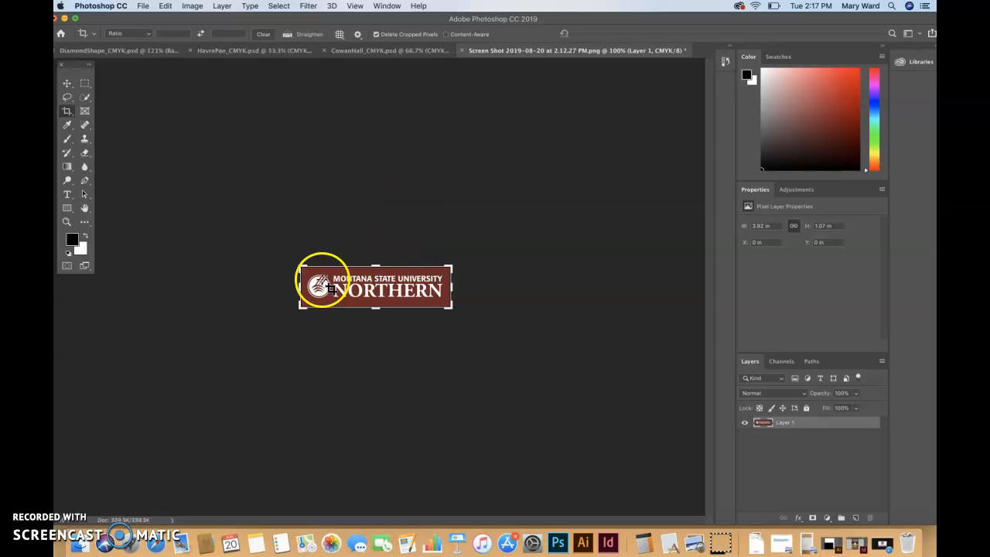
# Save the CMYK logo as MSUN_Logo_CMYK.psd in Photoshop format in the project's images folder, with Maximize Compatibility on
pyautogui.click(143, 5)
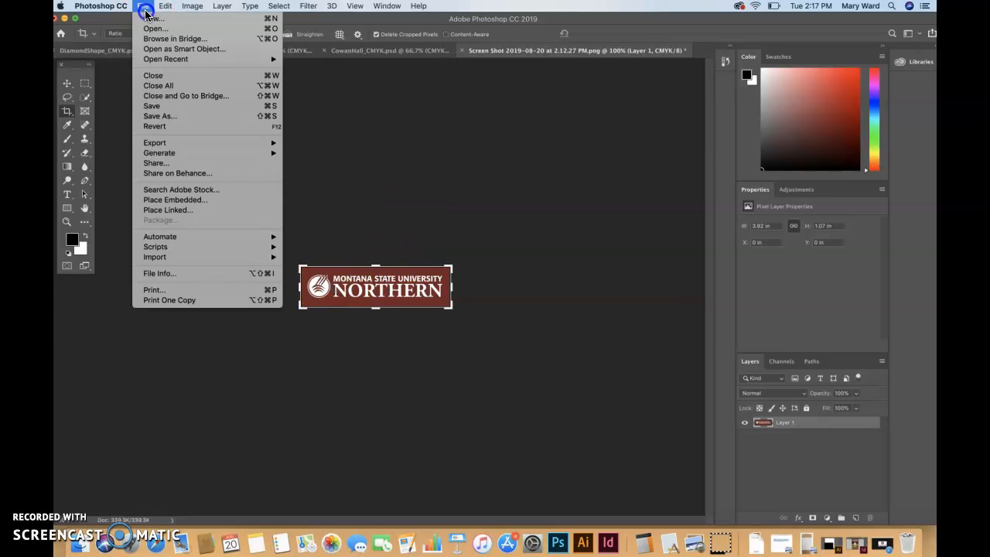
pyautogui.click(155, 115)
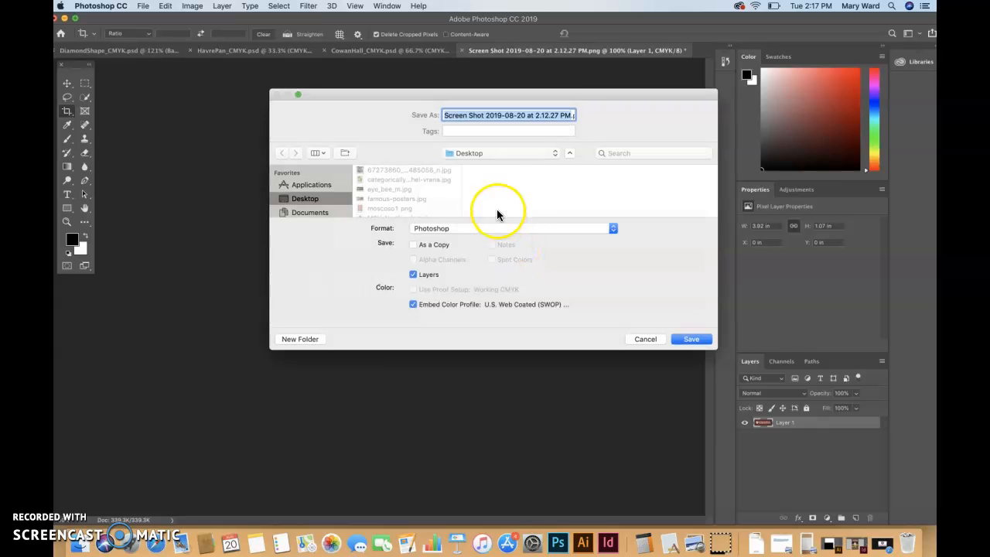
pyautogui.click(530, 153)
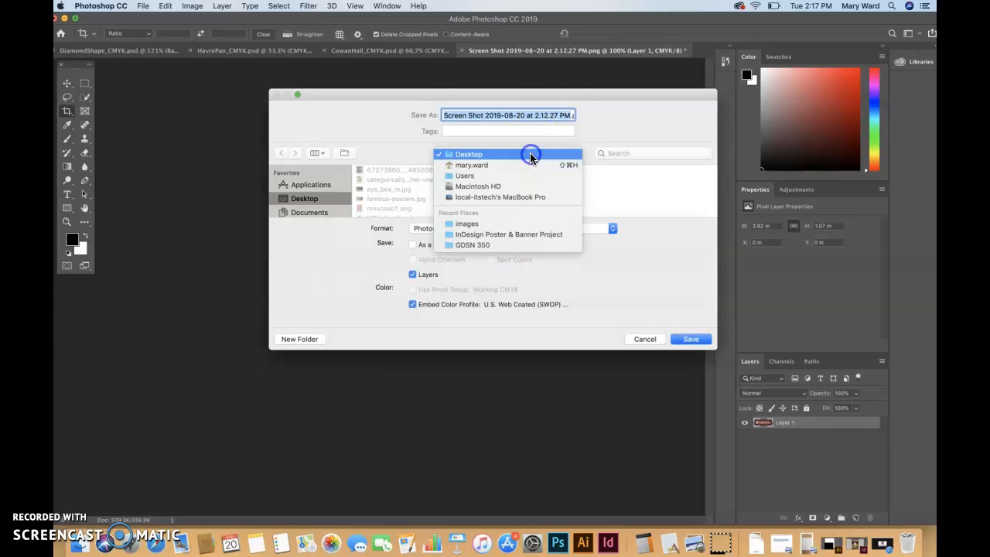
pyautogui.click(495, 225)
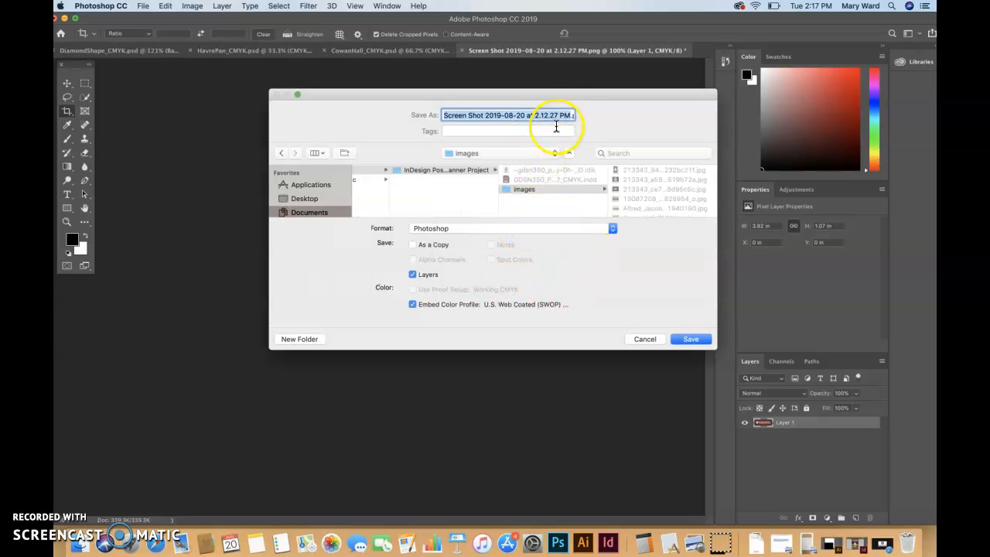
pyautogui.write('MSUN_Logo_CMYK.psd')
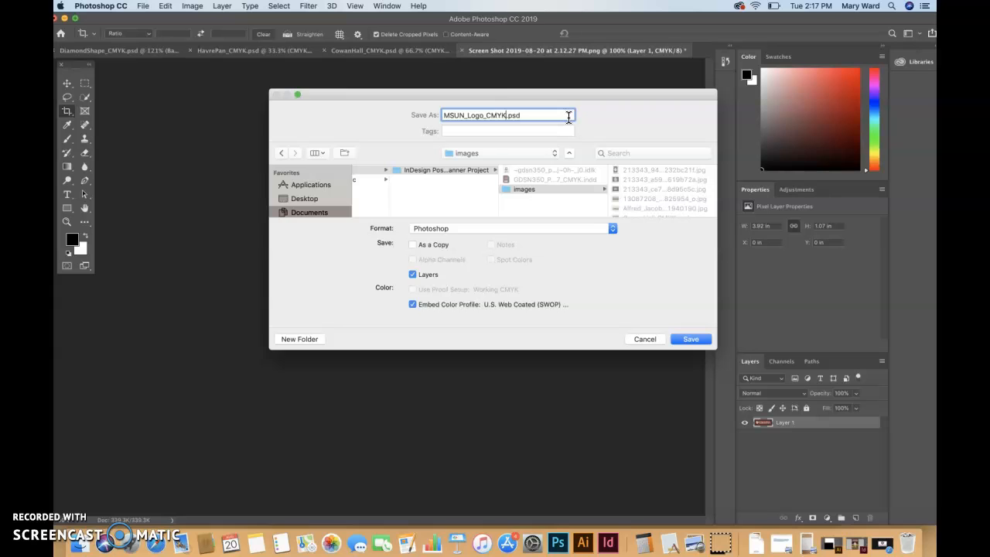
pyautogui.click(697, 345)
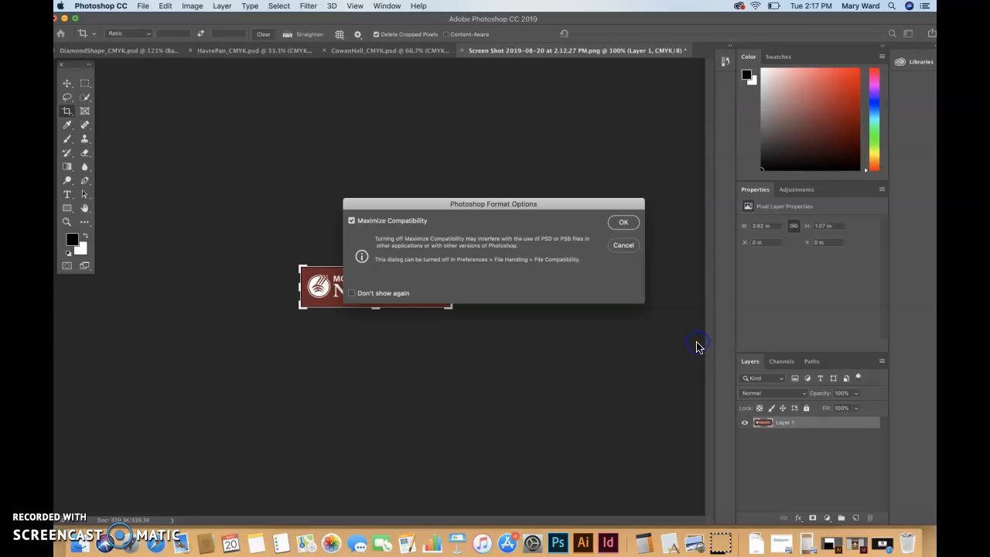
pyautogui.click(625, 223)
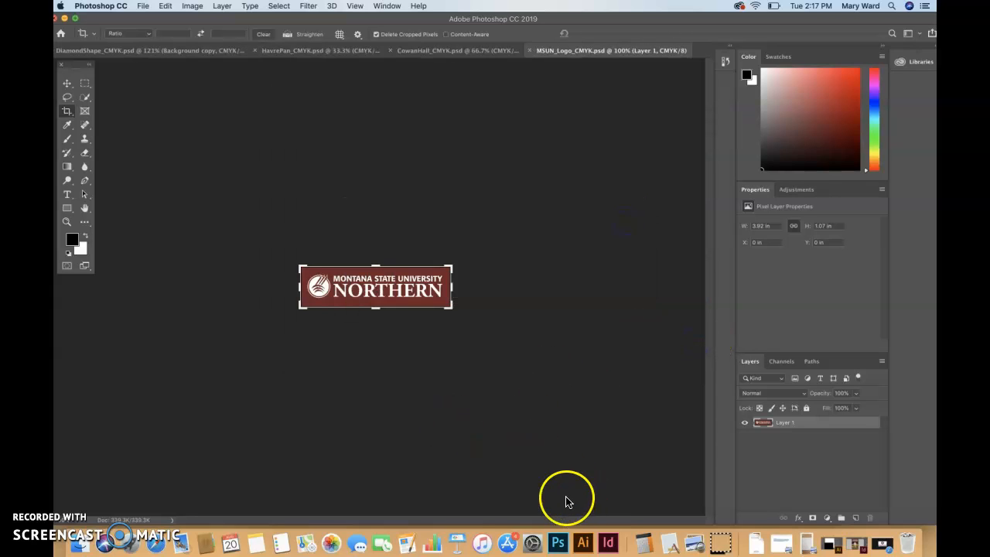
# Switch to InDesign and place MSUN_Logo_CMYK.psd from the images folder over the left edge of the poster
pyautogui.click(610, 545)
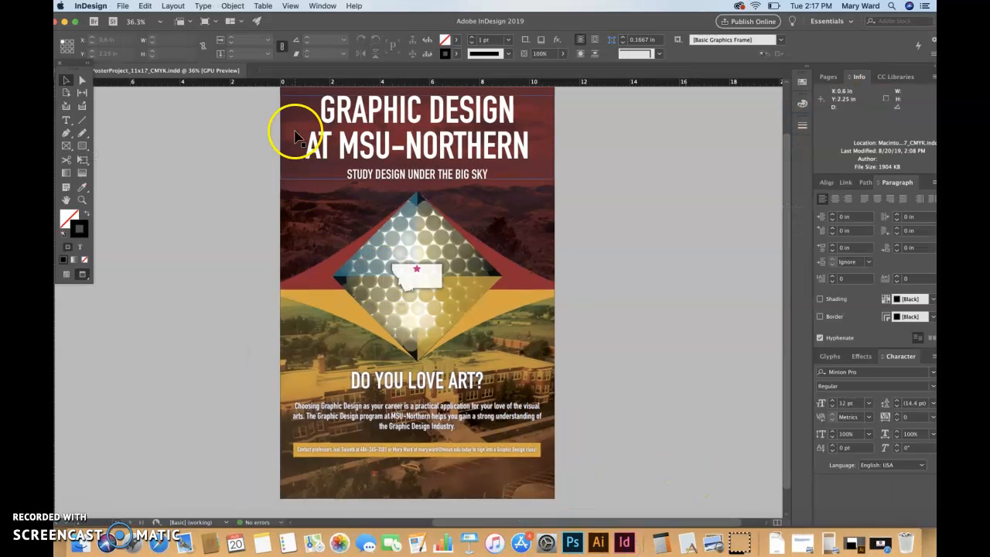
pyautogui.click(122, 7)
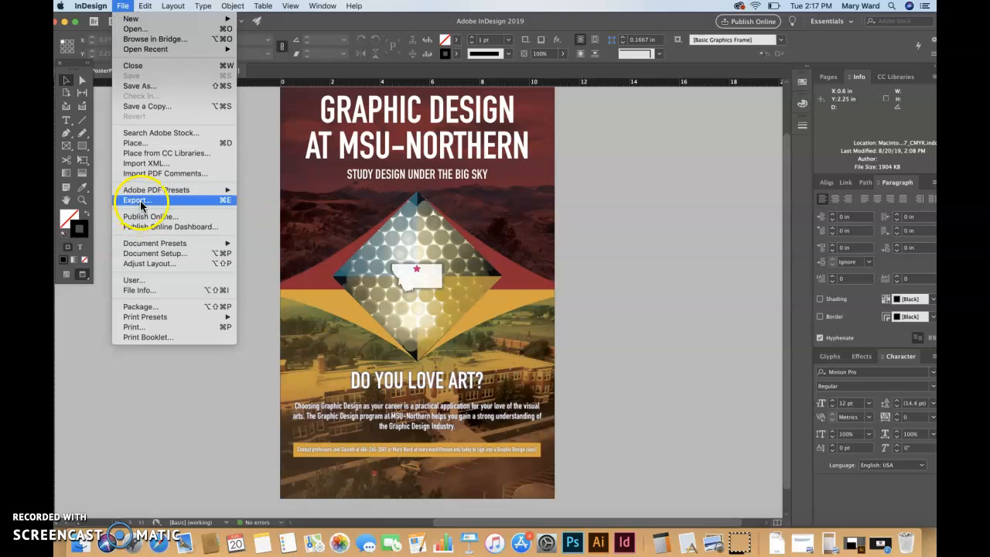
pyautogui.click(146, 142)
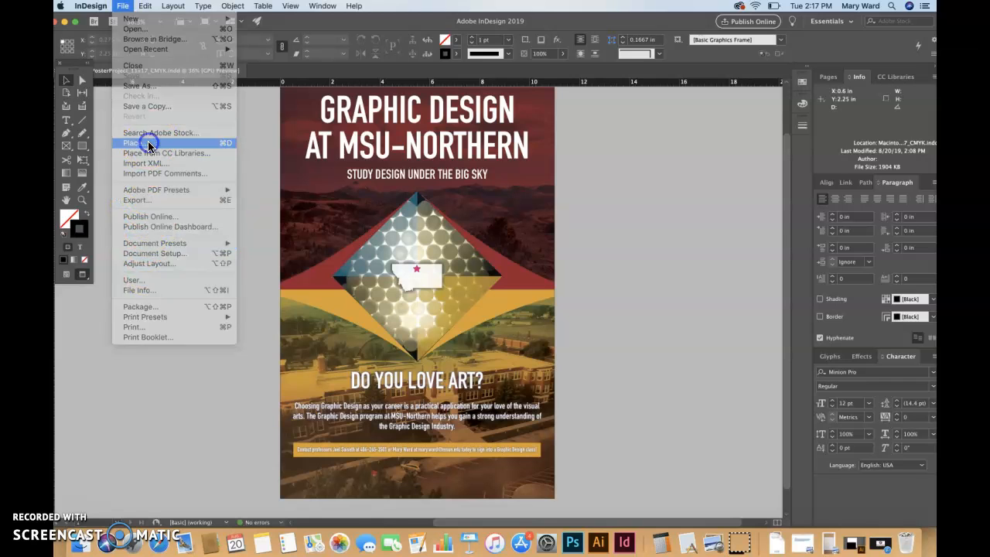
pyautogui.click(663, 213)
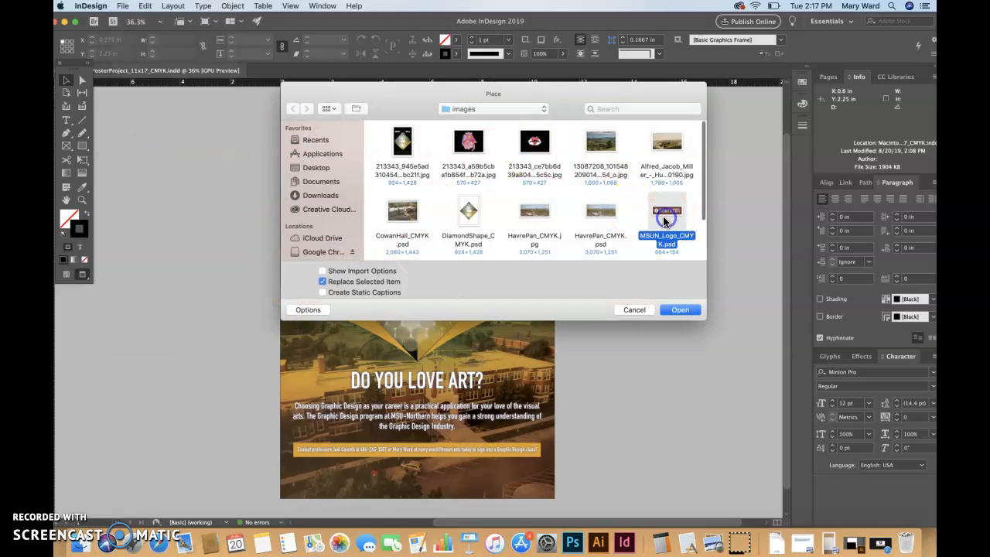
pyautogui.click(691, 310)
pyautogui.click(235, 340)
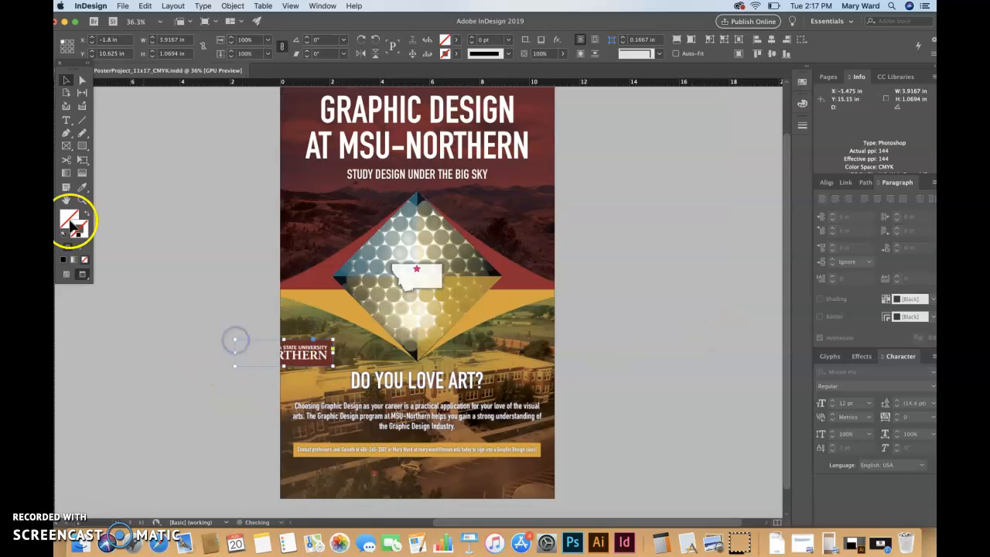
# Move the logo to the poster's lower-right corner, just below the yellow contact bar
pyautogui.click(66, 82)
pyautogui.moveTo(298, 352); pyautogui.dragTo(511, 481)
pyautogui.press('Up')
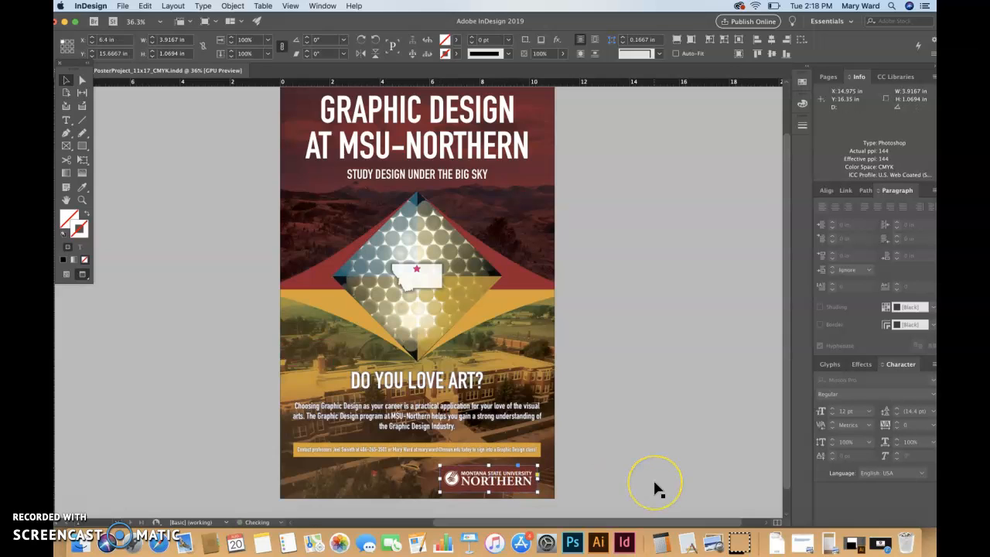
pyautogui.click(674, 494)
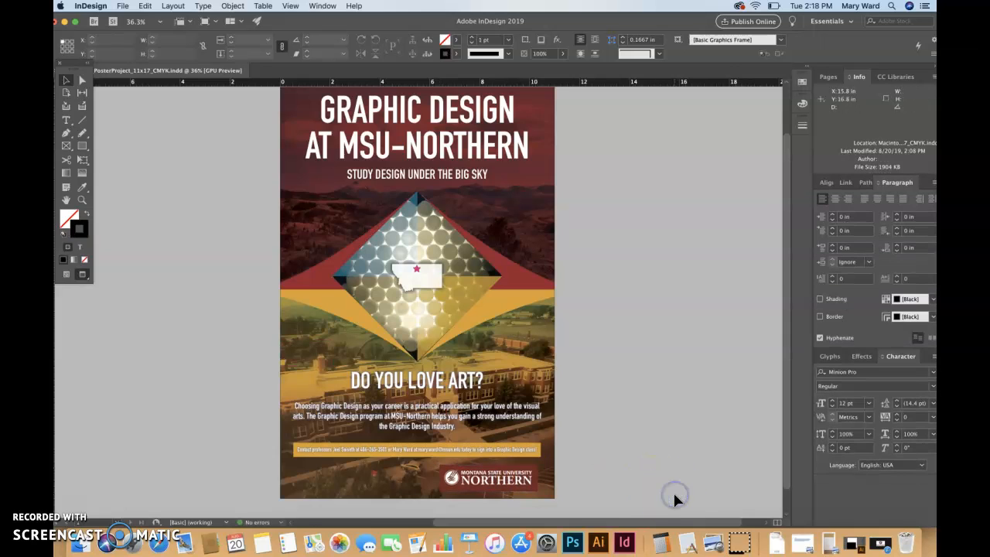
# Align the right edges of the logo and the yellow contact bar
pyautogui.click(519, 477)
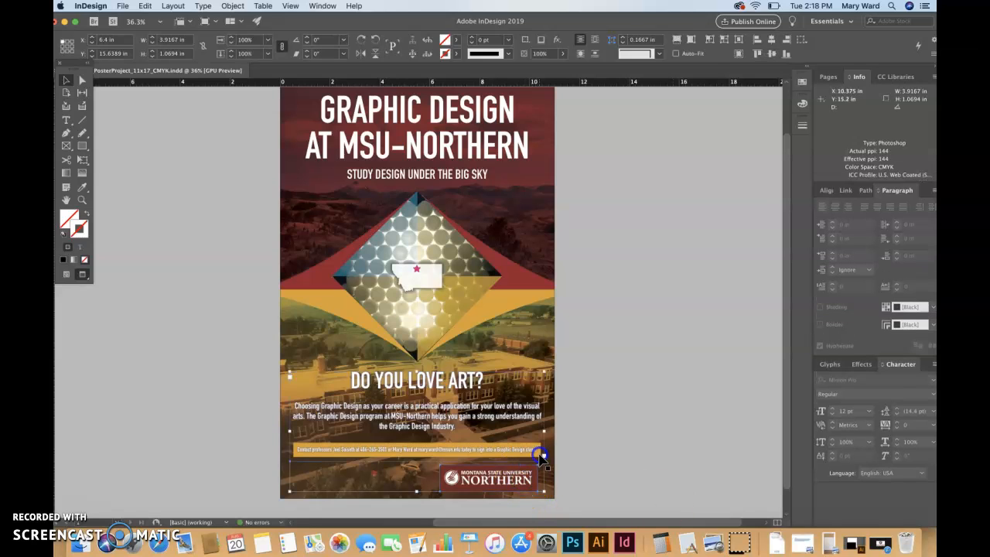
pyautogui.click(617, 474)
pyautogui.click(538, 454)
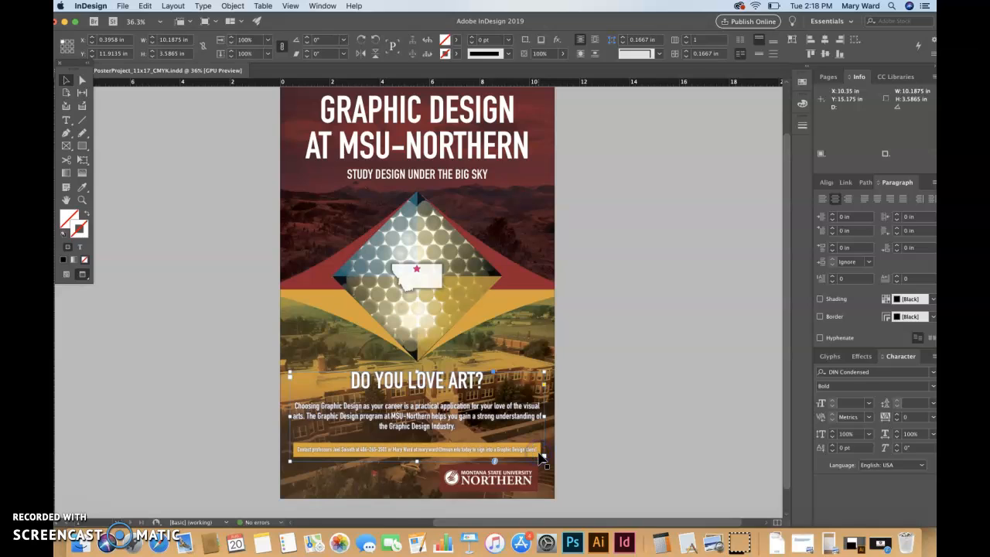
pyautogui.rightClick(539, 454)
pyautogui.click(696, 457)
pyautogui.click(533, 455)
pyautogui.keyDown('super'); pyautogui.click(532, 450); pyautogui.keyUp('super')
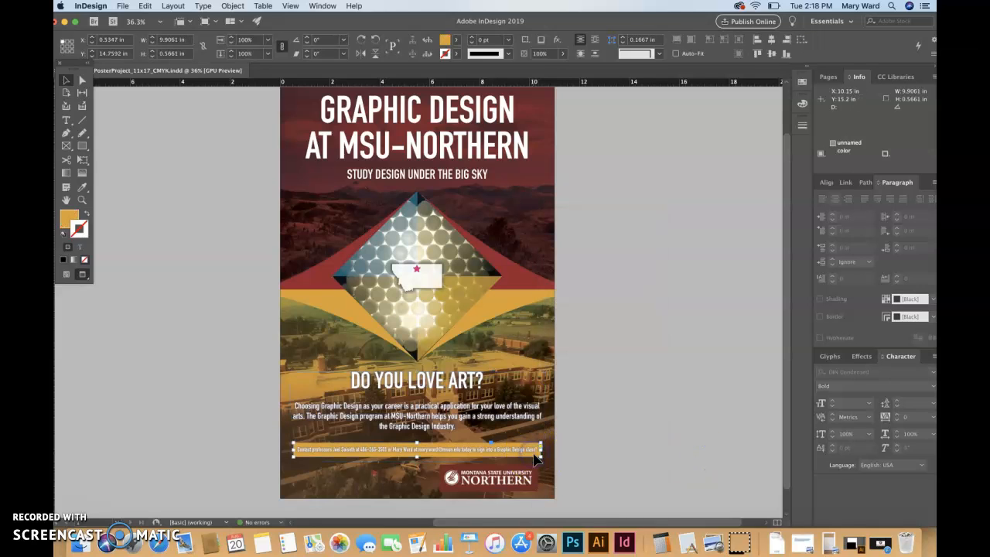
pyautogui.keyDown('shift'); pyautogui.click(534, 469); pyautogui.keyUp('shift')
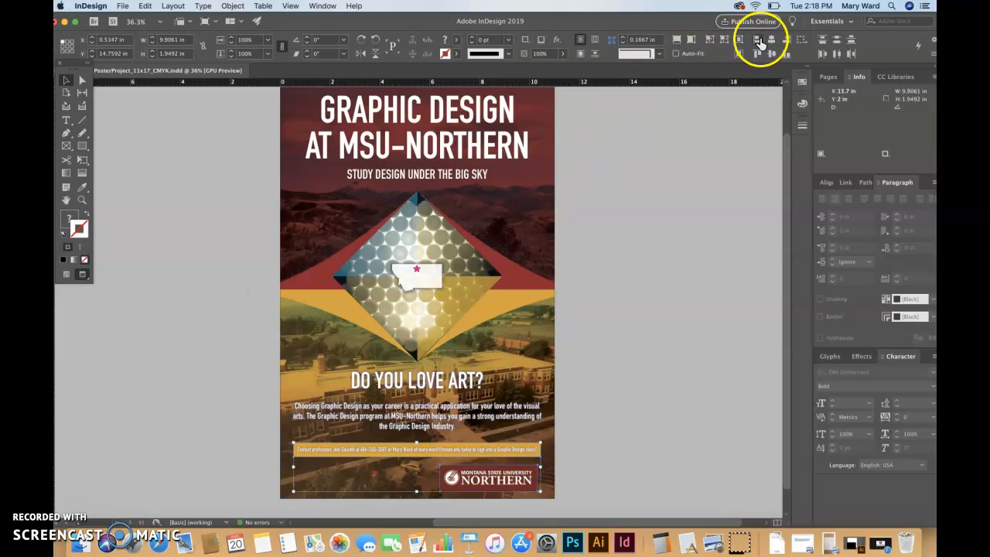
pyautogui.click(786, 41)
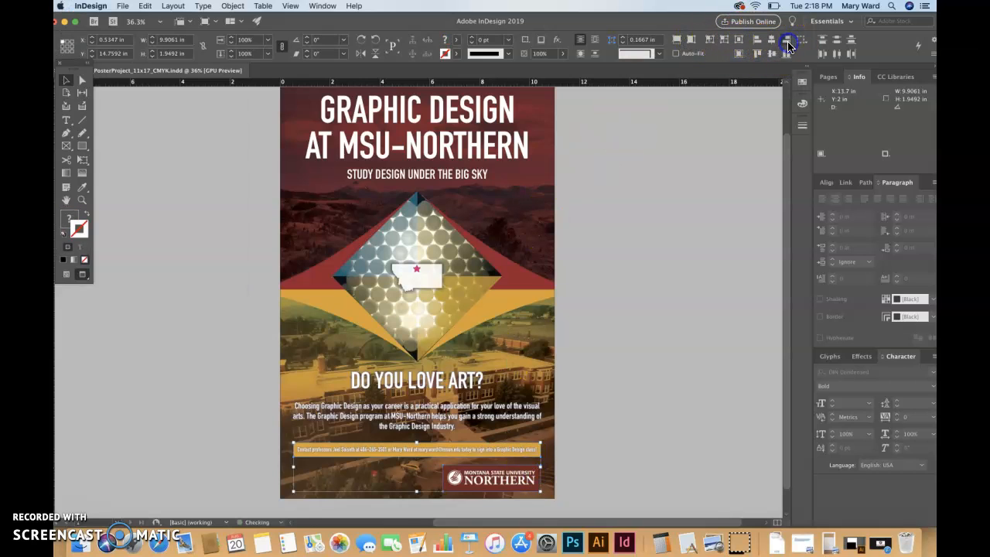
pyautogui.click(658, 285)
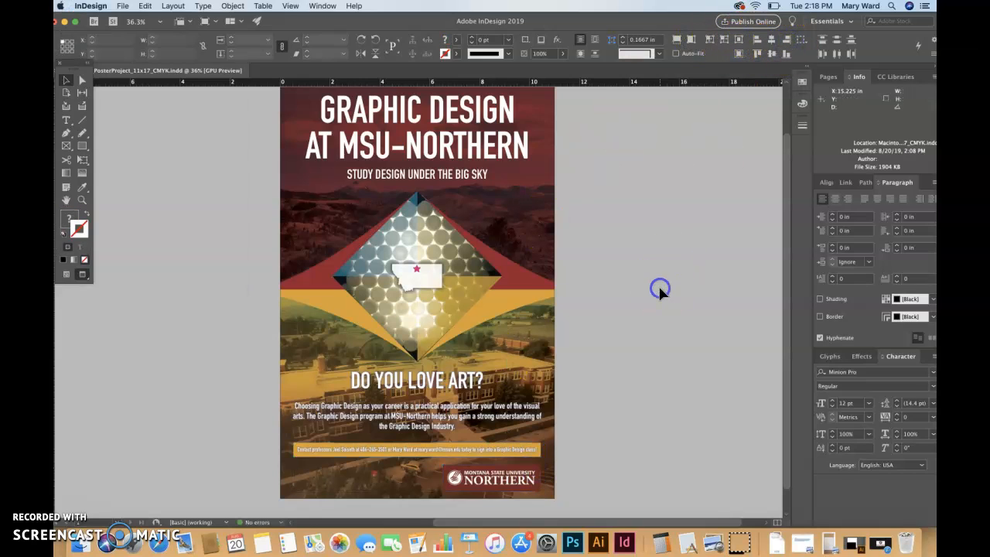
pyautogui.click(536, 485)
pyautogui.click(607, 480)
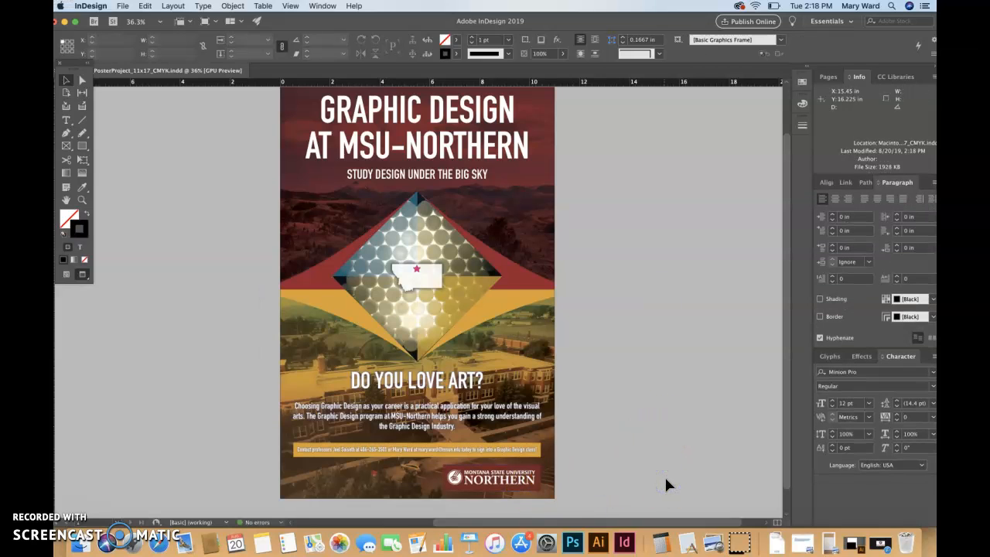
# Scale the logo down proportionally from its upper-left corner to about 2.5 in wide with the Free Transform tool
pyautogui.scroll(1, 664, 475)
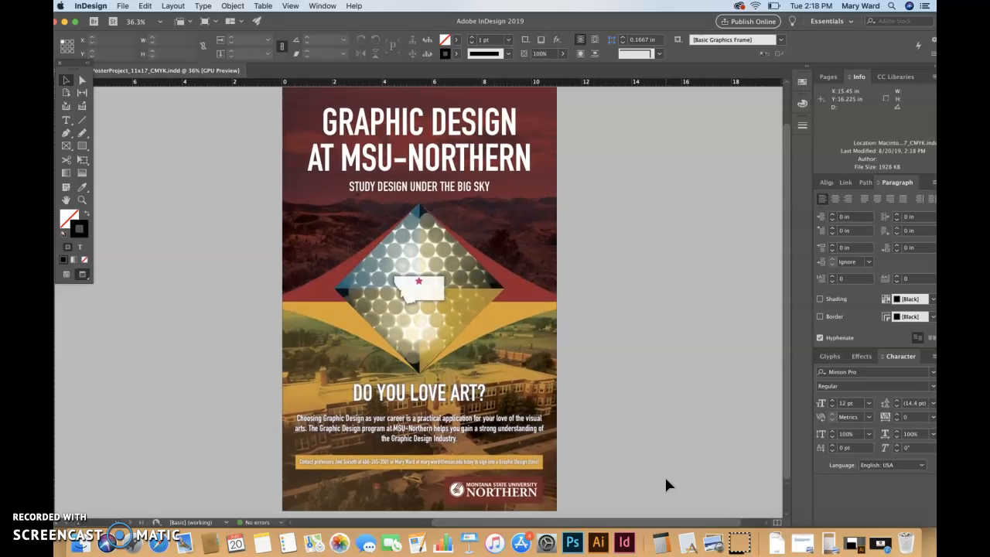
pyautogui.click(486, 483)
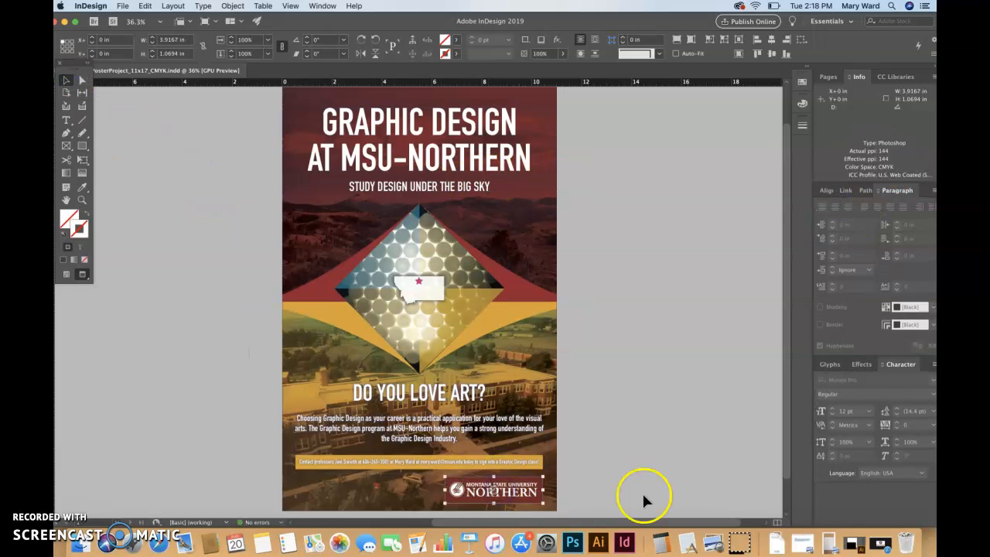
pyautogui.click(663, 498)
pyautogui.click(510, 489)
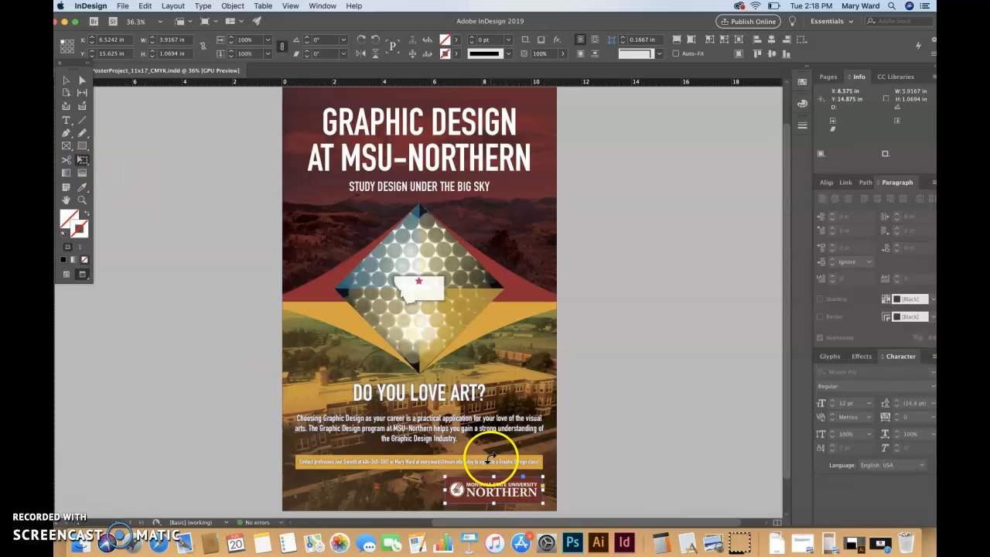
pyautogui.moveTo(446, 477); pyautogui.dragTo(463, 481)
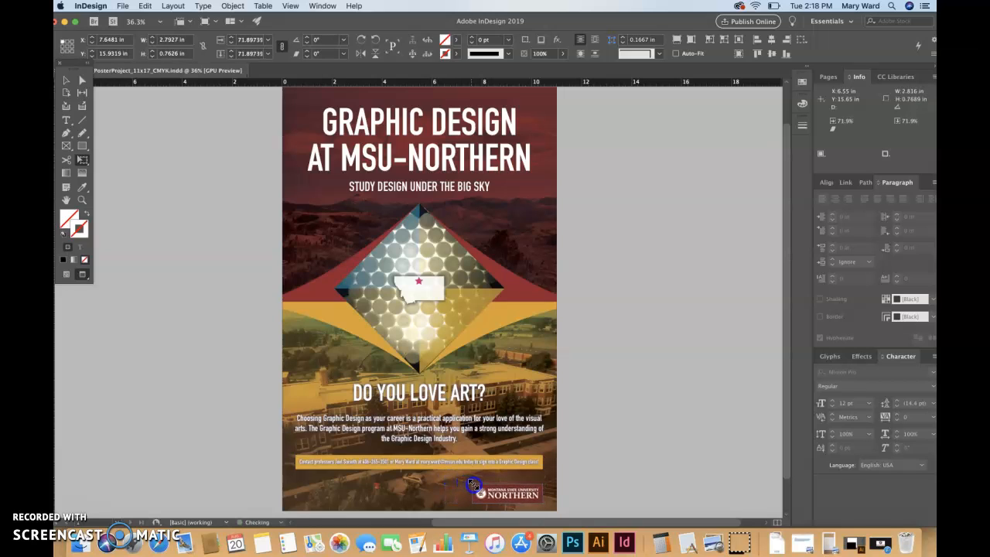
pyautogui.moveTo(476, 485); pyautogui.dragTo(476, 486)
# Nudge the reduced logo up to a Y position of about 15.89 in, closer to the yellow contact bar
pyautogui.click(83, 80)
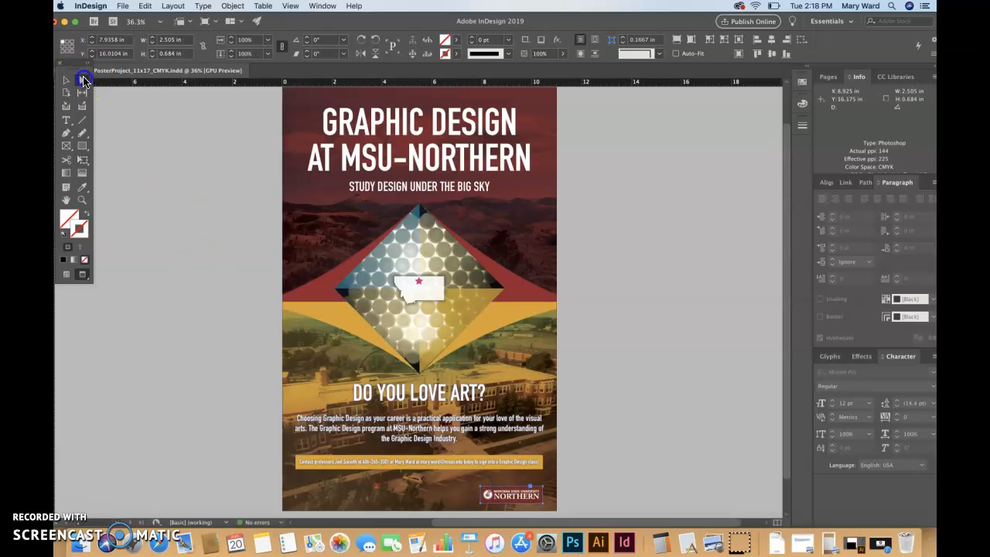
pyautogui.click(526, 491)
pyautogui.click(889, 187)
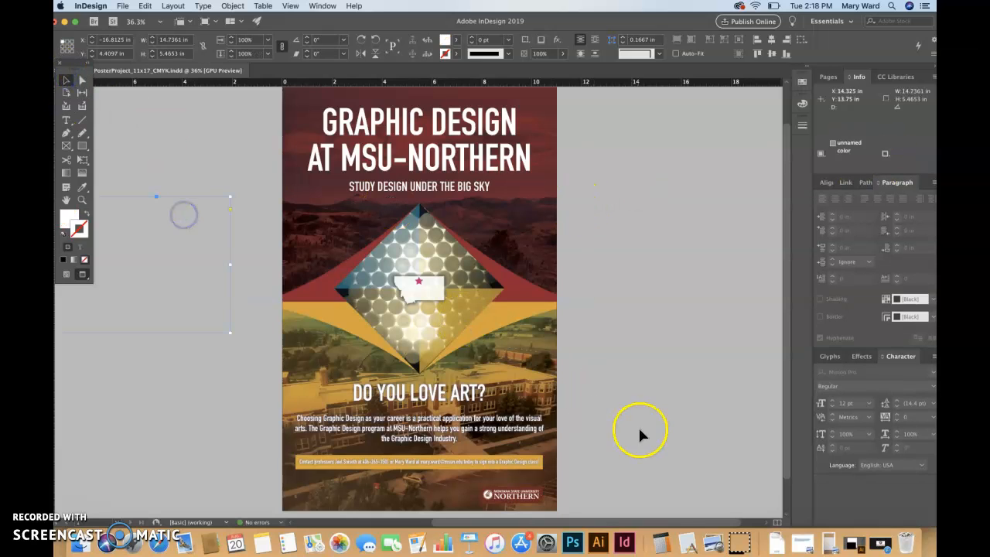
pyautogui.click(537, 501)
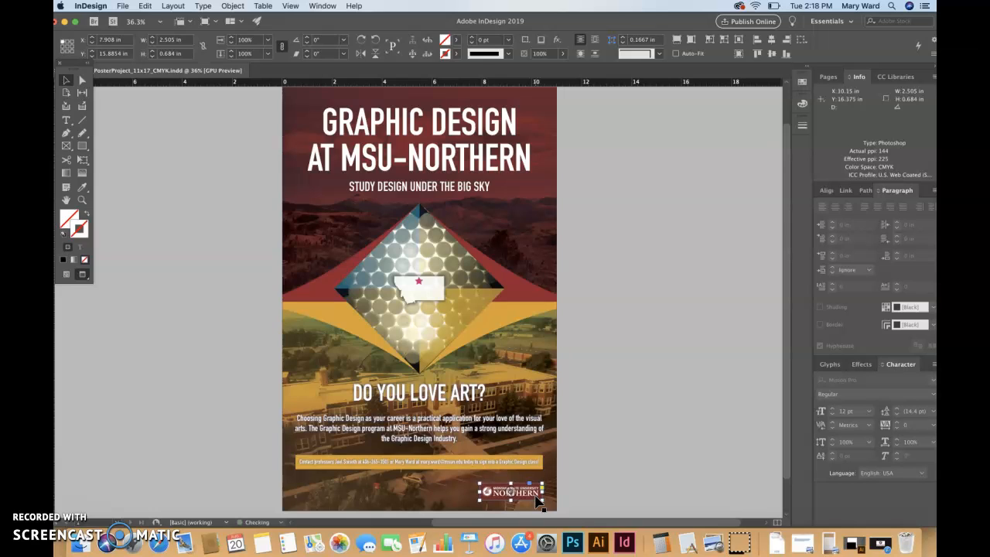
pyautogui.click(645, 464)
# Realign the reduced logo's right edge with the right edge of the yellow contact bar
pyautogui.click(538, 494)
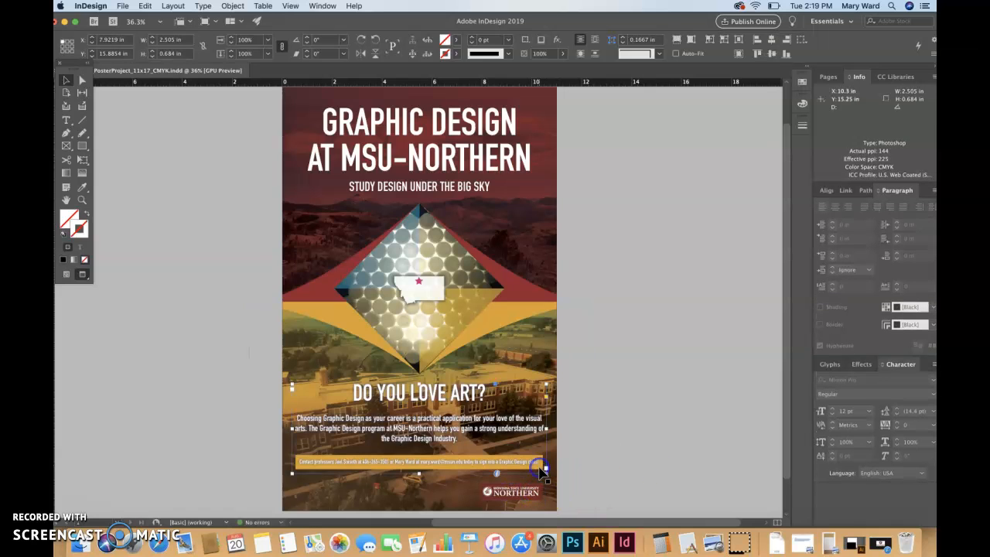
pyautogui.keyDown('shift'); pyautogui.click(535, 498); pyautogui.keyUp('shift')
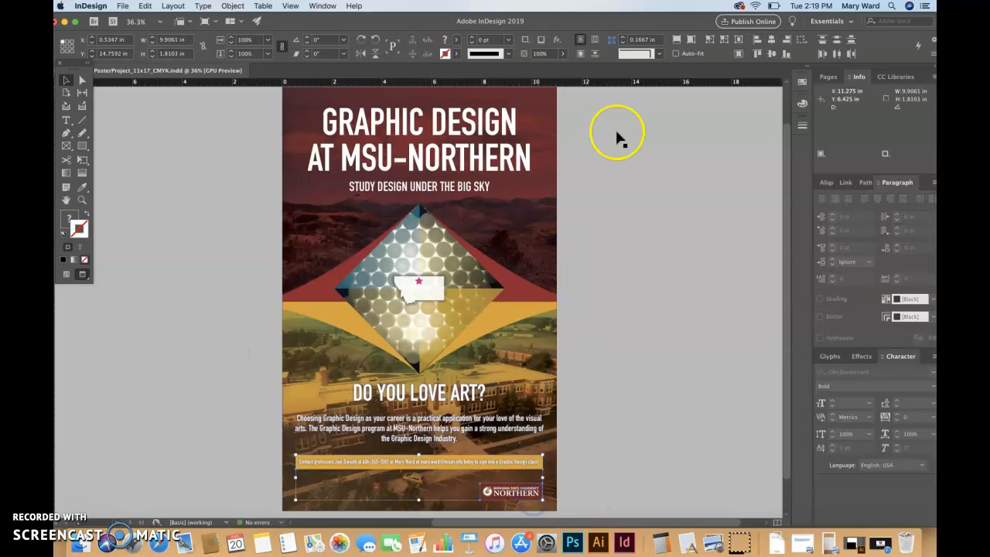
pyautogui.click(787, 40)
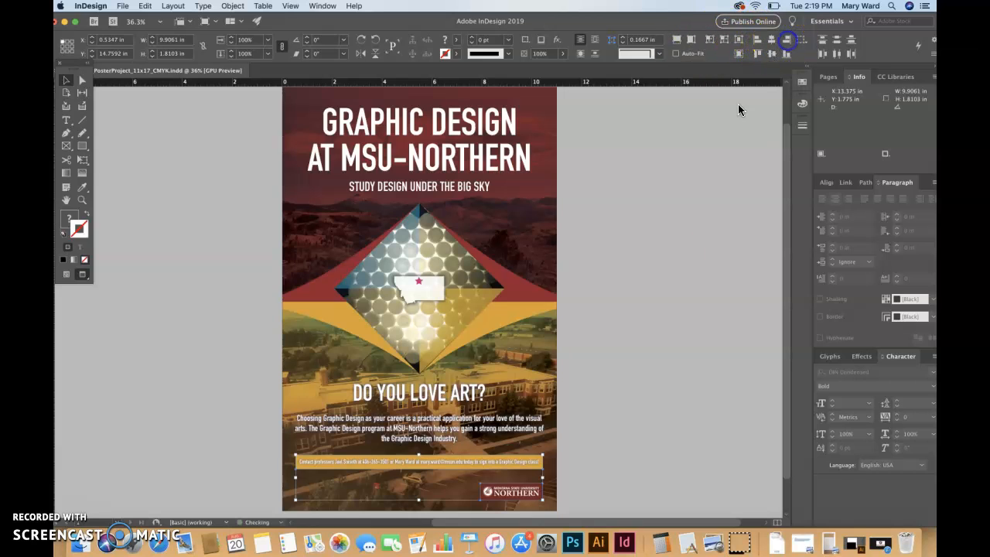
pyautogui.click(667, 281)
pyautogui.click(662, 426)
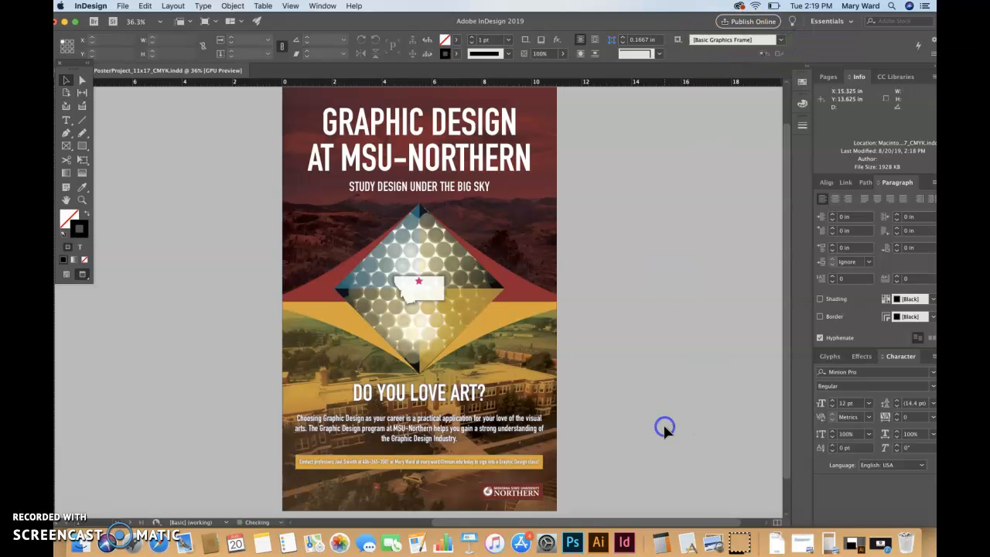
# Nudge the logo up three small increments to a Y position of about 15.84 in and deselect it
pyautogui.click(531, 488)
pyautogui.press('Up')
pyautogui.press('Up')
pyautogui.press('Up')
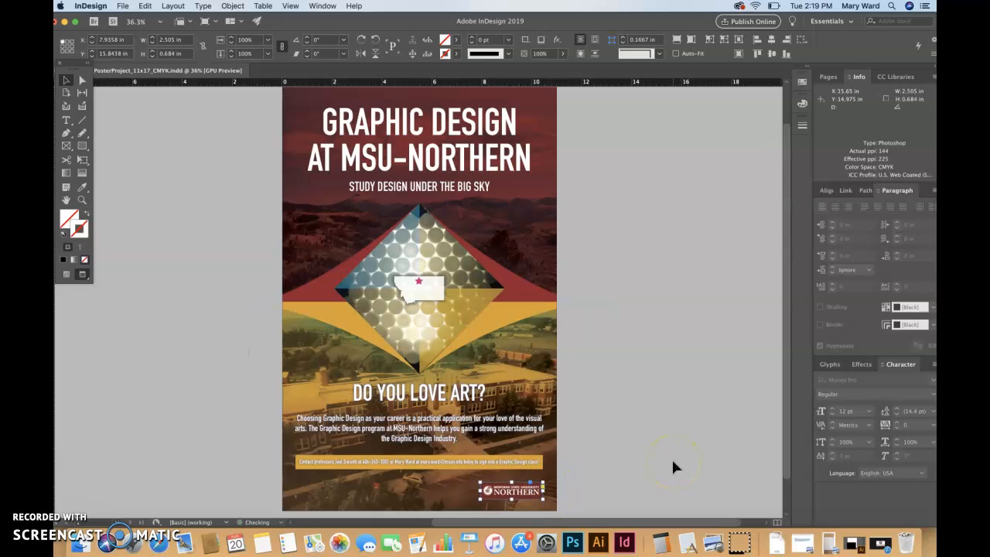
pyautogui.click(672, 462)
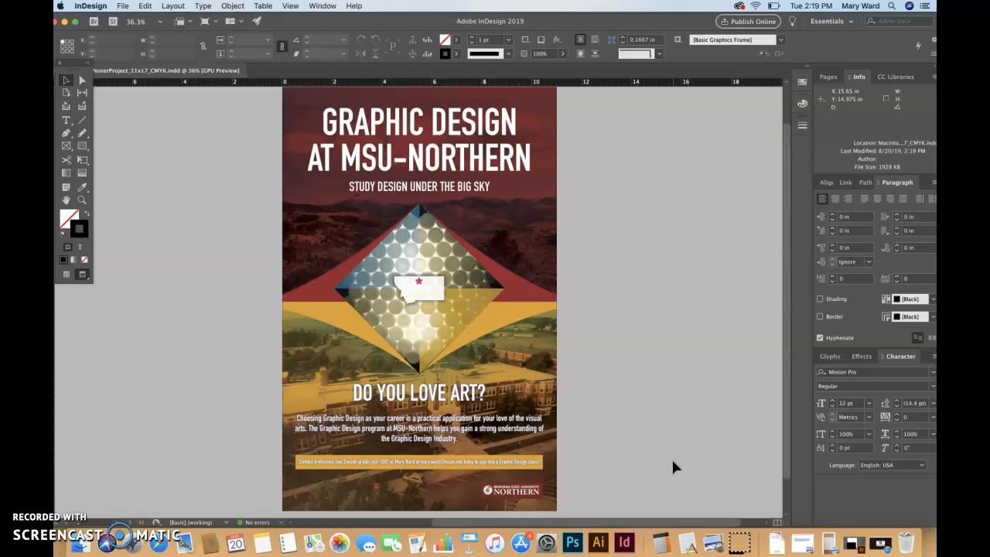
pyautogui.scroll(1, 673, 468)
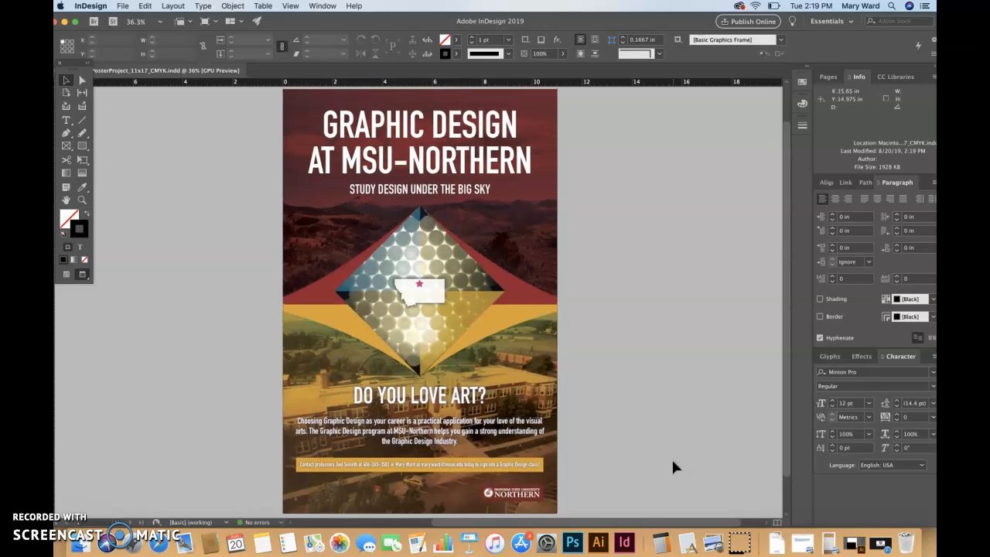
# Draw a small rectangle about 0.375 in wide and 0.684 in high over the poster's upper-left corner
pyautogui.scroll(-1, 673, 467)
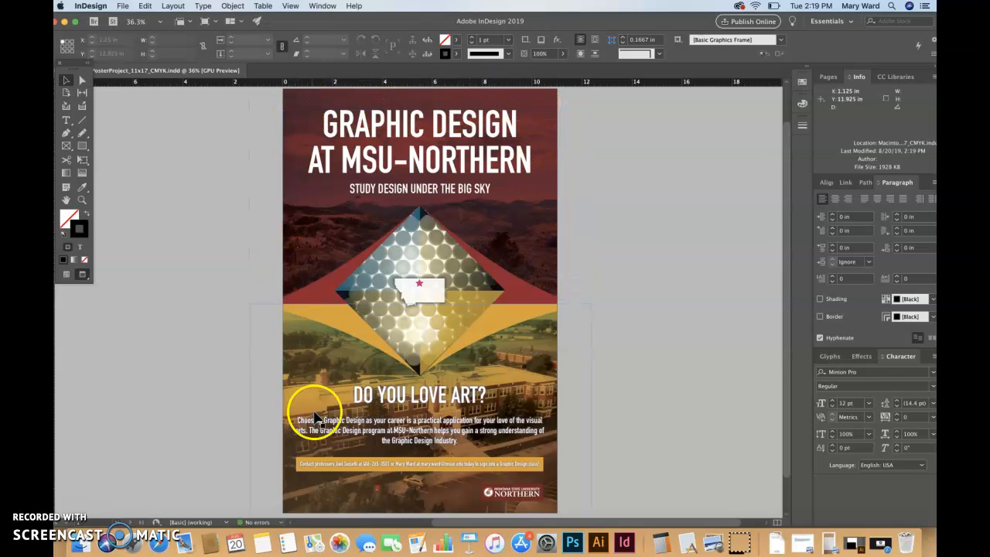
pyautogui.click(689, 403)
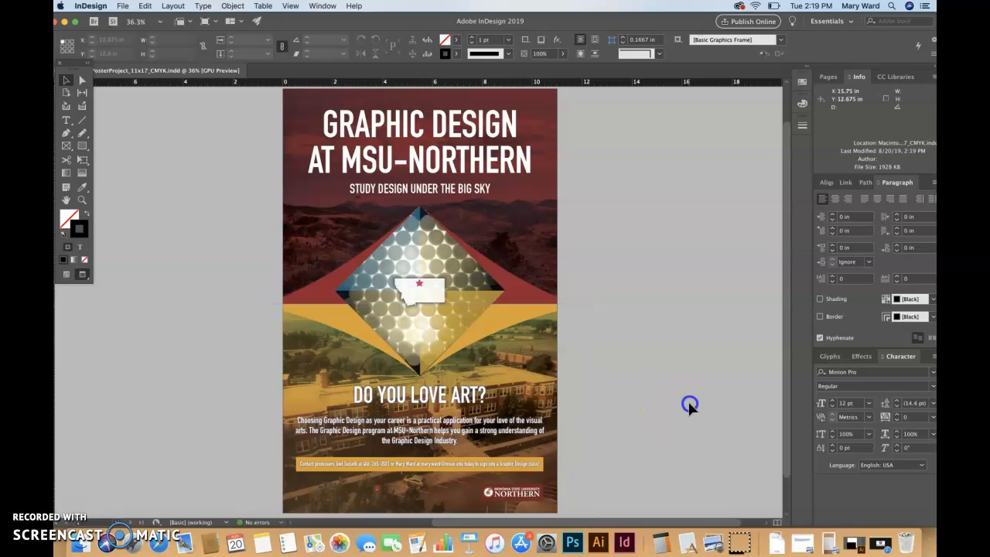
pyautogui.click(83, 149)
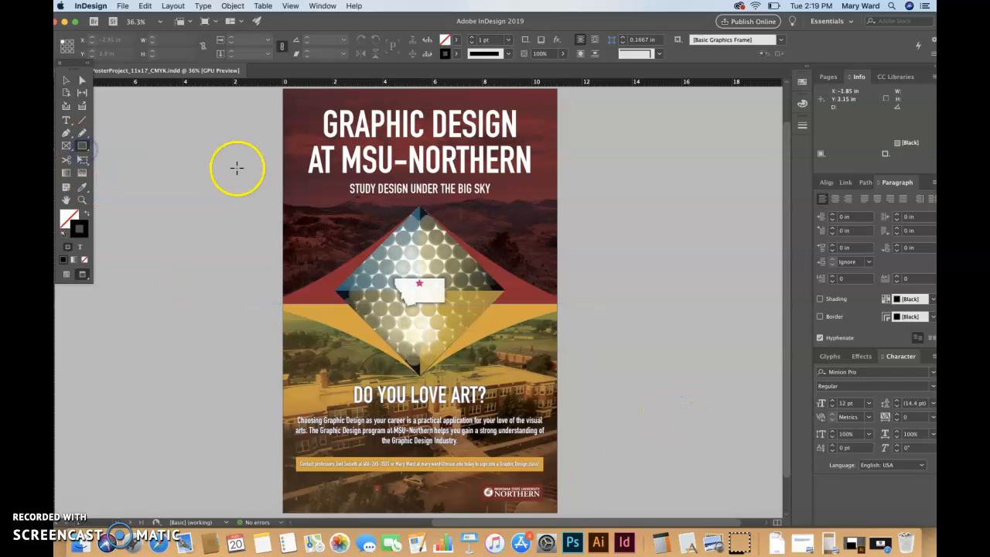
pyautogui.moveTo(279, 93); pyautogui.dragTo(288, 106)
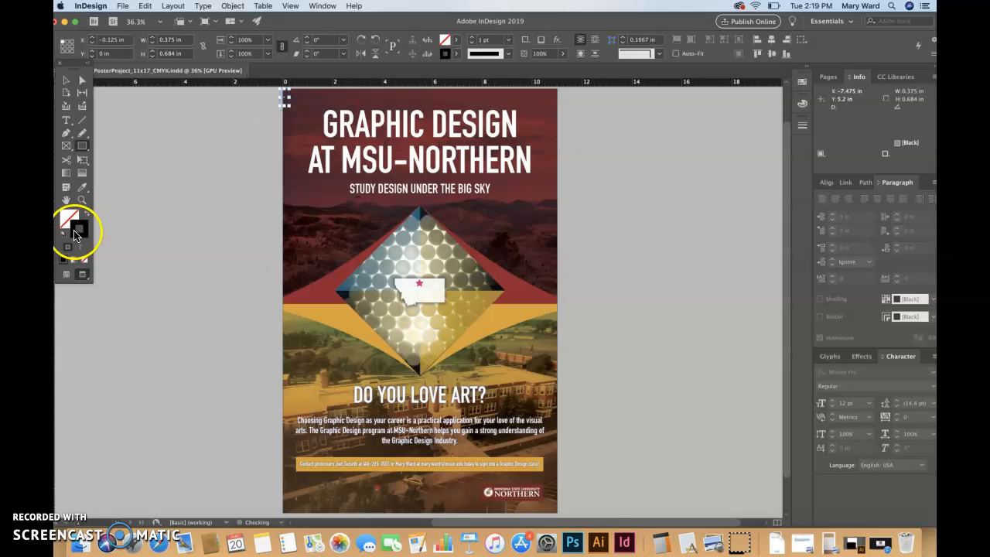
# Swap the rectangle's fill and stroke, then make its fill white by setting K to 0%
pyautogui.click(86, 214)
pyautogui.doubleClick(71, 219)
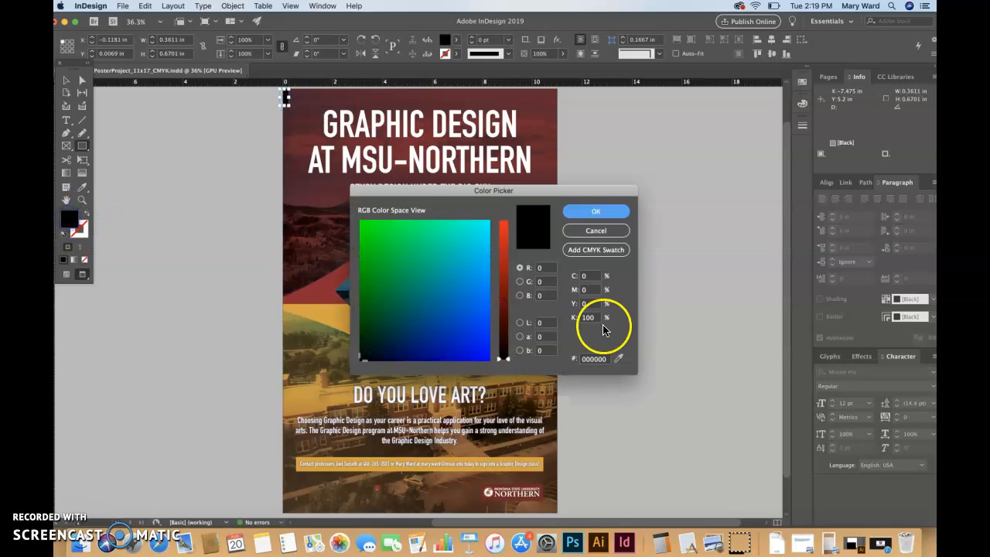
pyautogui.click(567, 322)
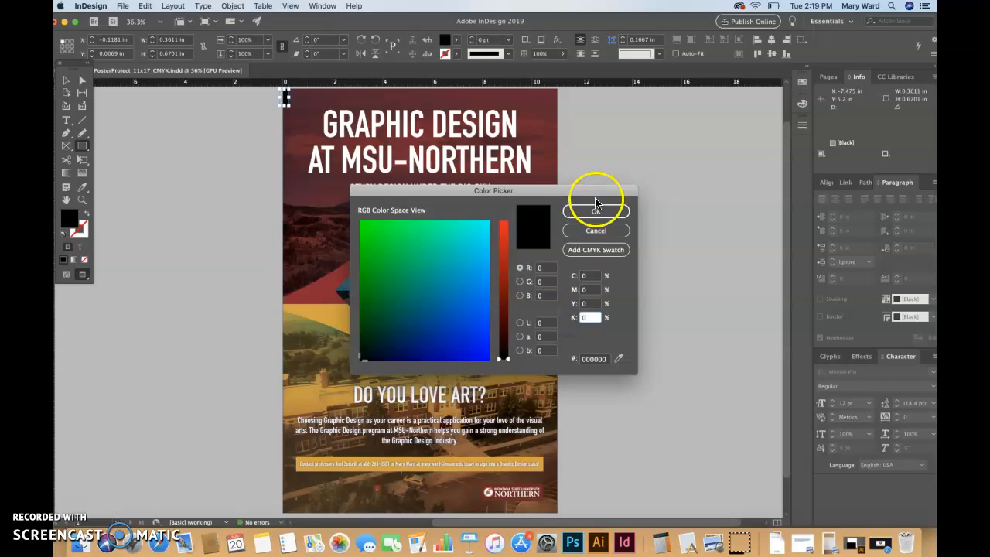
pyautogui.click(595, 205)
# Stretch the white rectangle down to the poster's bottom edge and trim its outer side to the page edge at X 0 in
pyautogui.click(64, 83)
pyautogui.moveTo(284, 106); pyautogui.dragTo(284, 513)
pyautogui.click(298, 427)
pyautogui.click(286, 266)
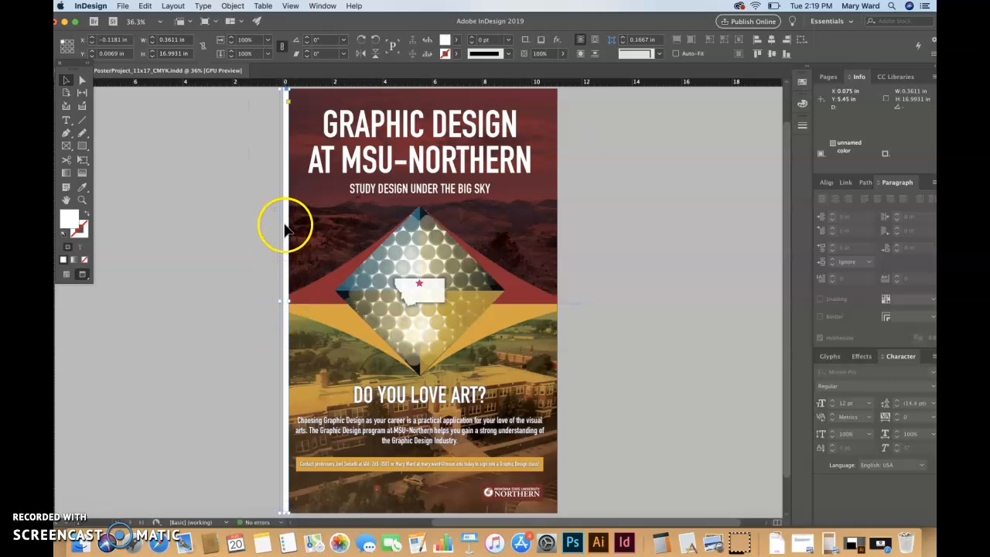
pyautogui.moveTo(280, 300); pyautogui.dragTo(284, 302)
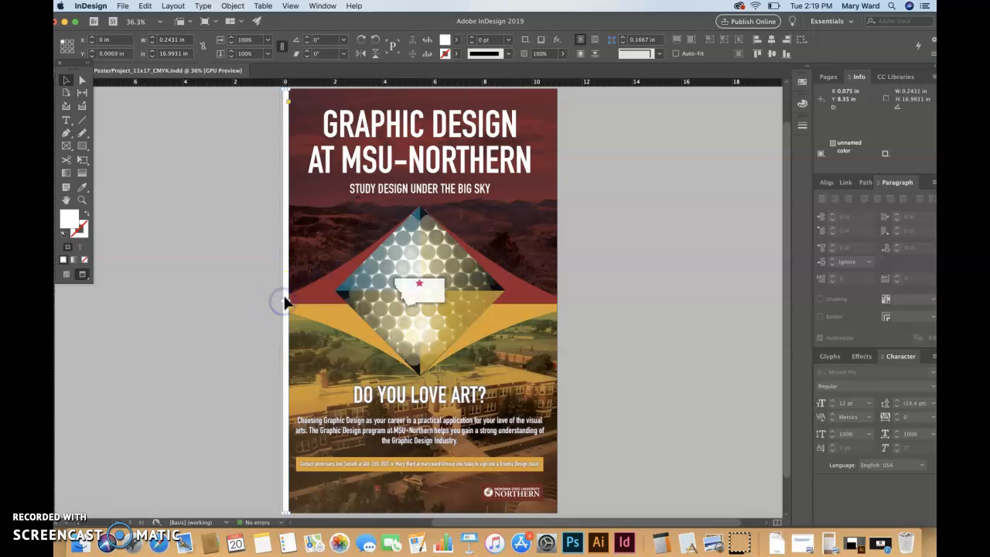
# Set the vertical white strip's width to 0.25 in and deselect it
pyautogui.click(178, 39)
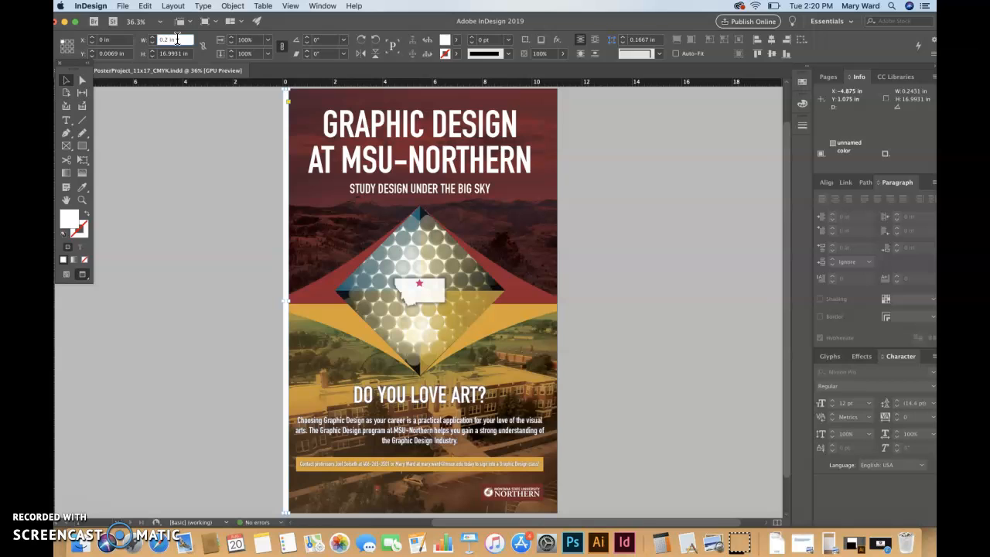
pyautogui.click(66, 81)
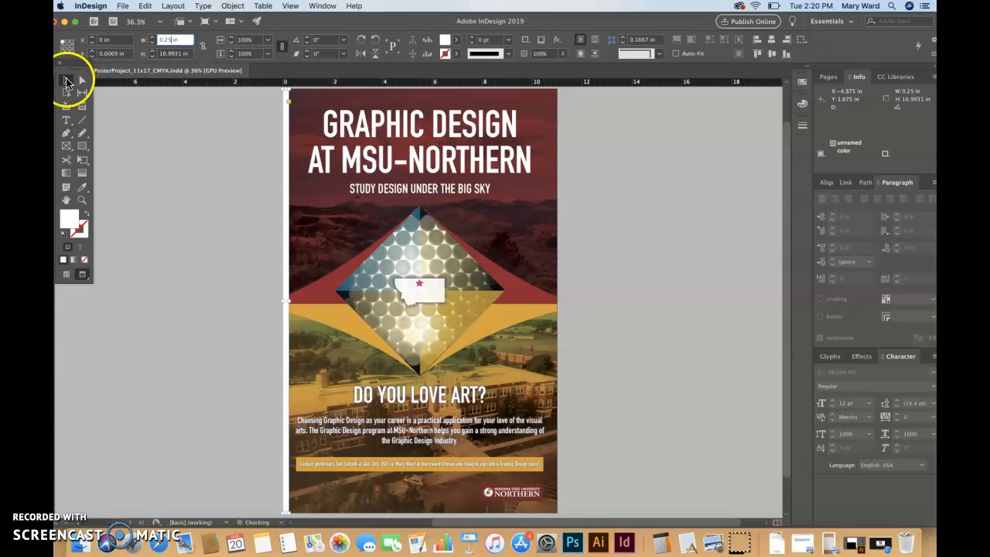
pyautogui.click(153, 142)
# Duplicate the vertical white strip and place the copy against the poster's right edge at X 10.75 in
pyautogui.click(285, 163)
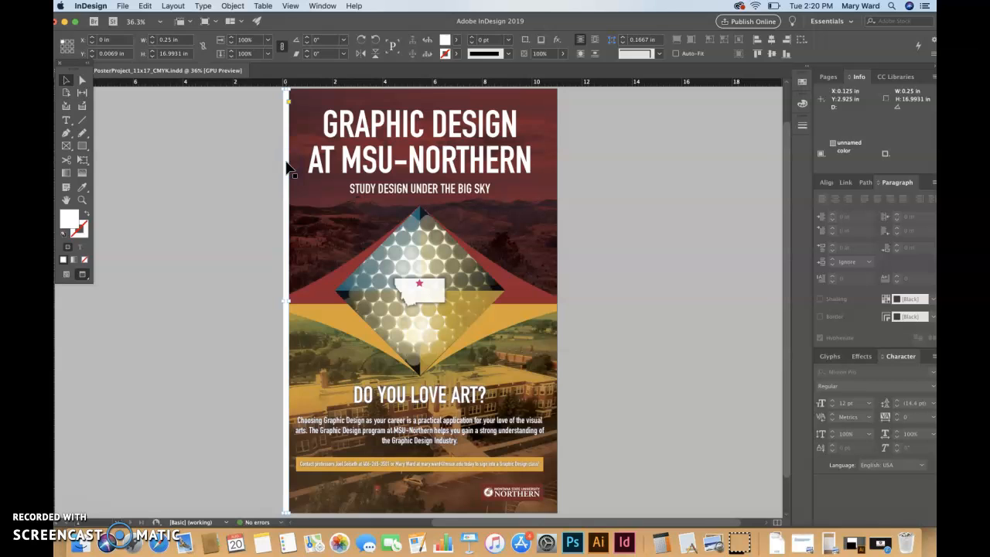
pyautogui.press('super+v')
pyautogui.moveTo(419, 201); pyautogui.dragTo(556, 182)
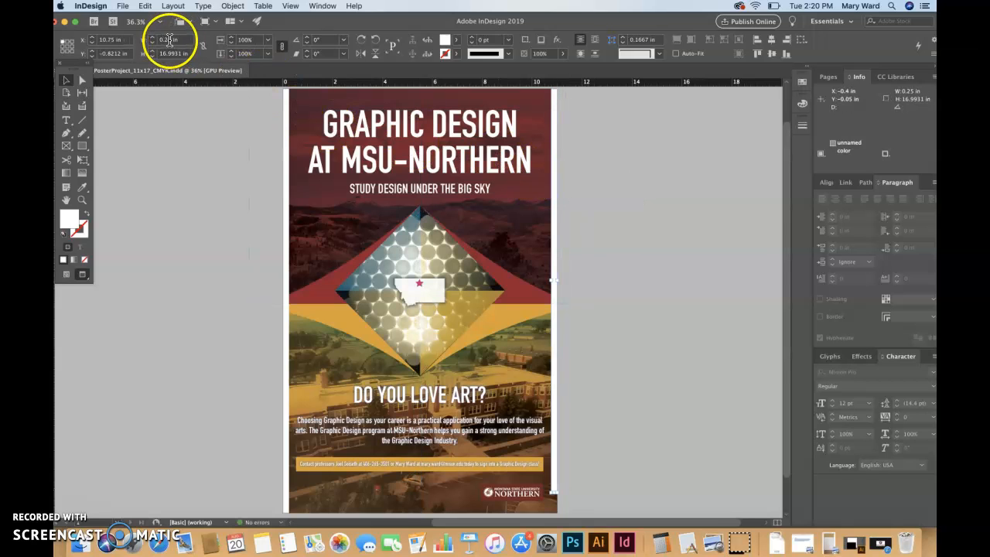
# Select both vertical white strips and align the right strip vertically with the left one so both span the page height
pyautogui.click(241, 199)
pyautogui.click(285, 199)
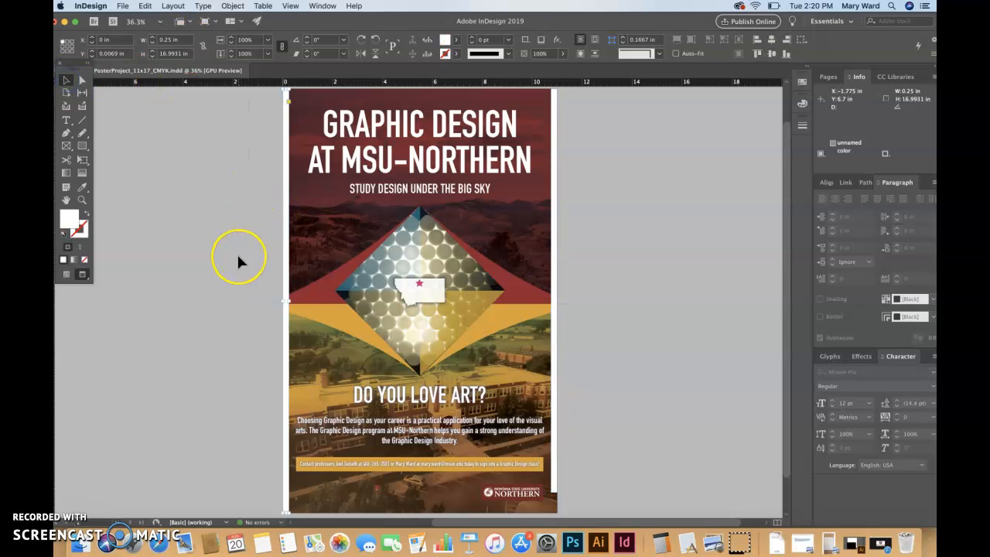
pyautogui.press('super+minus')
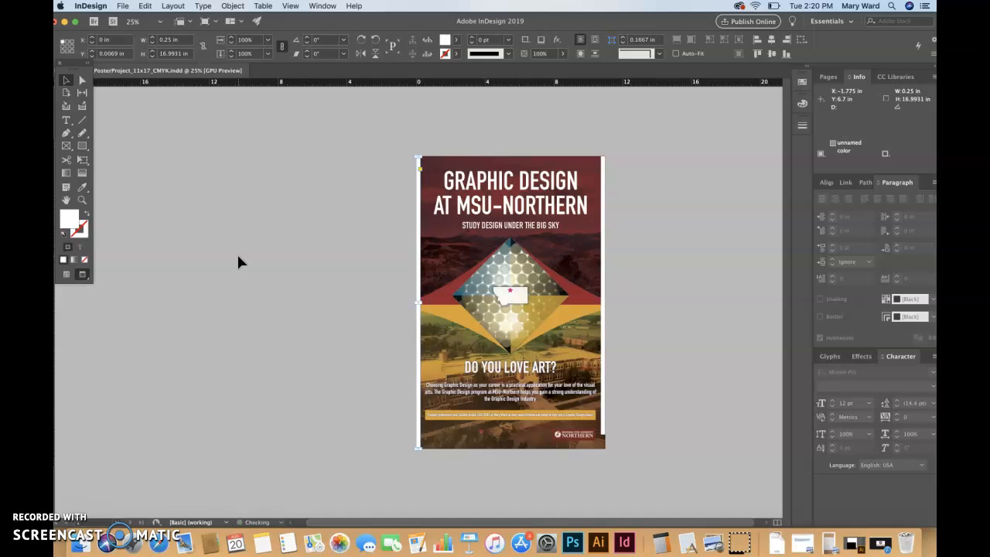
pyautogui.click(602, 375)
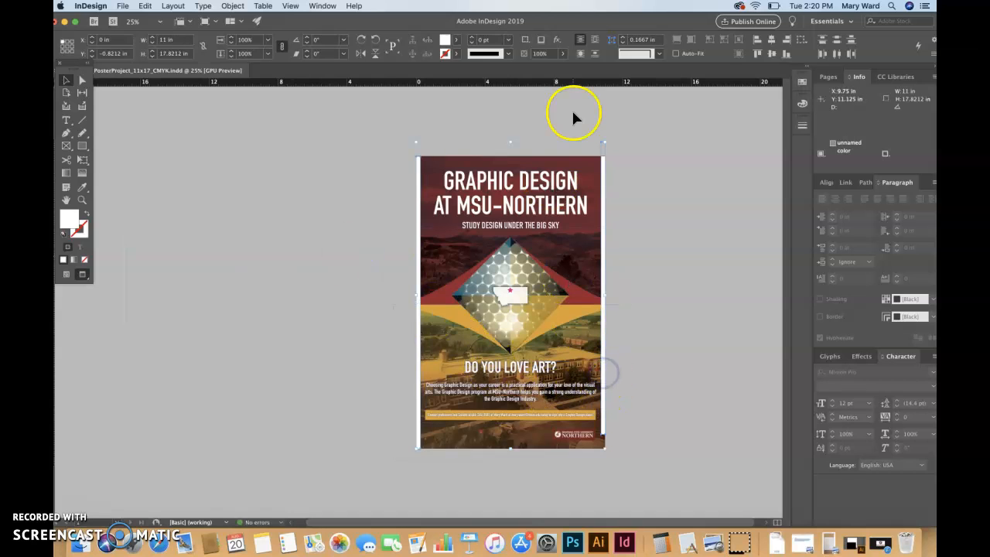
pyautogui.click(710, 177)
# Duplicate a vertical white strip, rotate the copy 90° clockwise and place it along the poster's top edge
pyautogui.click(603, 188)
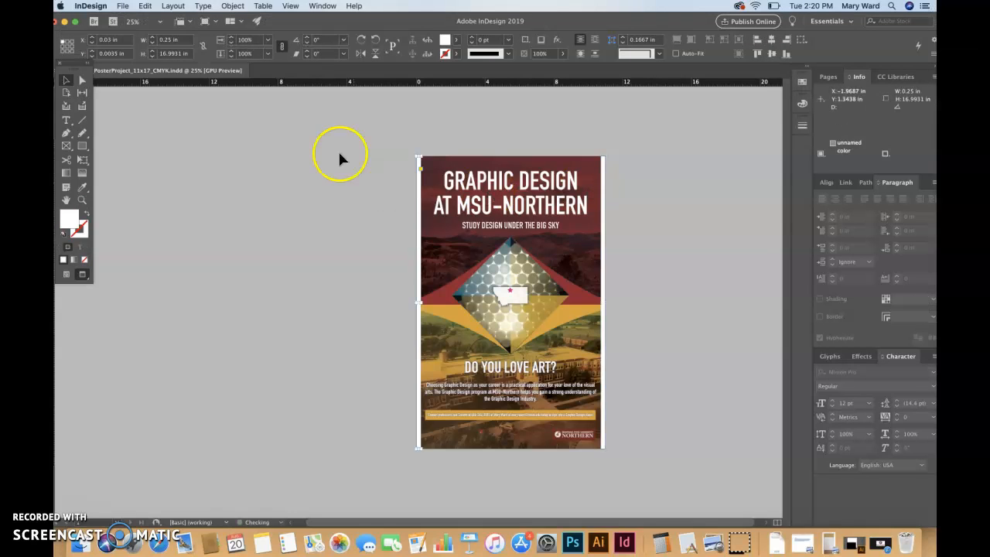
pyautogui.click(365, 40)
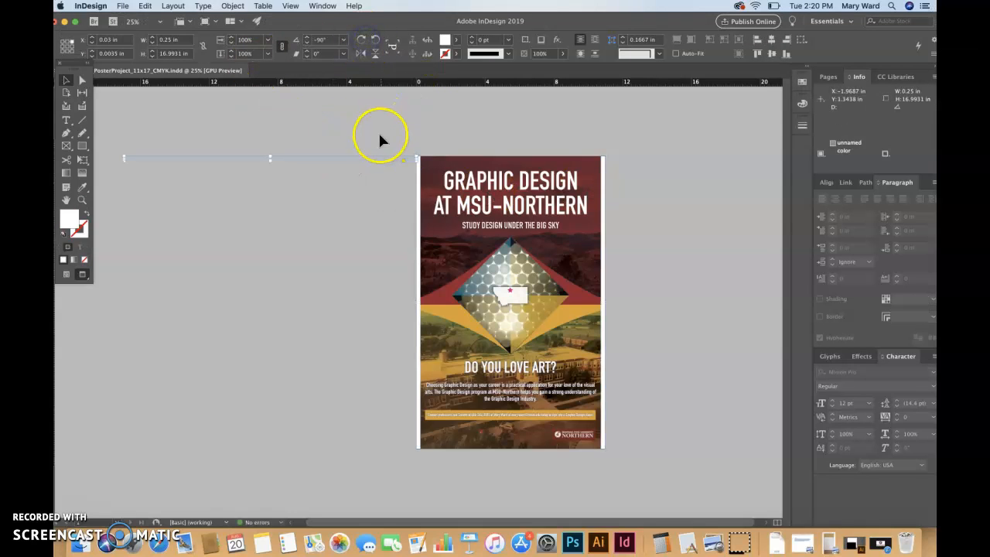
pyautogui.moveTo(360, 158); pyautogui.dragTo(581, 160)
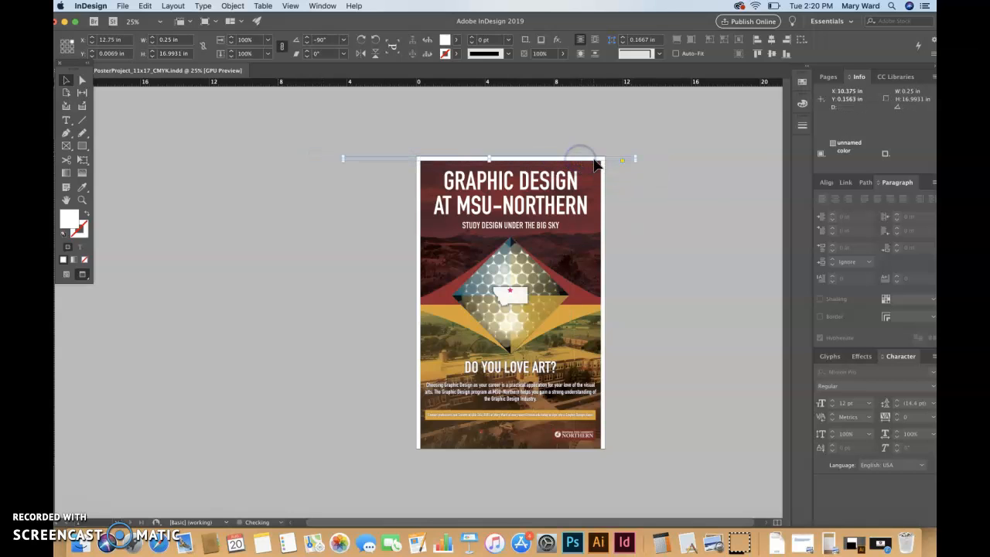
# Duplicate the horizontal white strip and place the copy along the poster's bottom edge at Y 16.75 in
pyautogui.press('super+equal')
pyautogui.press('super+equal')
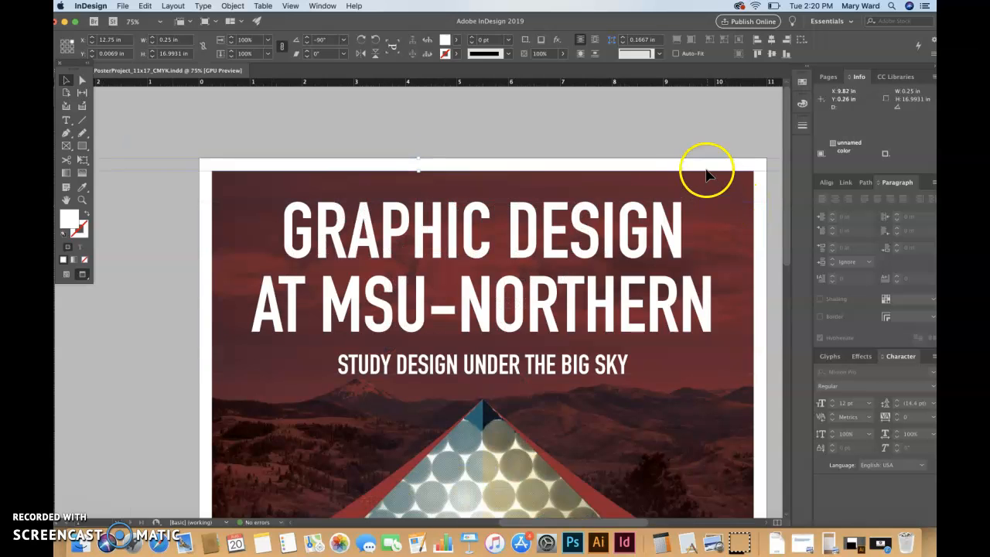
pyautogui.click(695, 124)
pyautogui.click(665, 164)
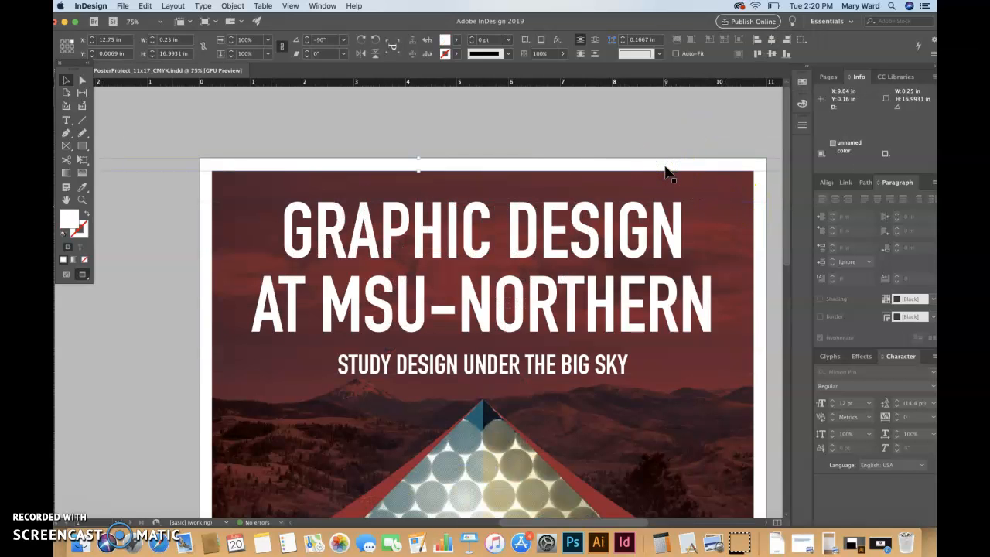
pyautogui.press('super+v')
pyautogui.press('super+minus')
pyautogui.press('super+minus')
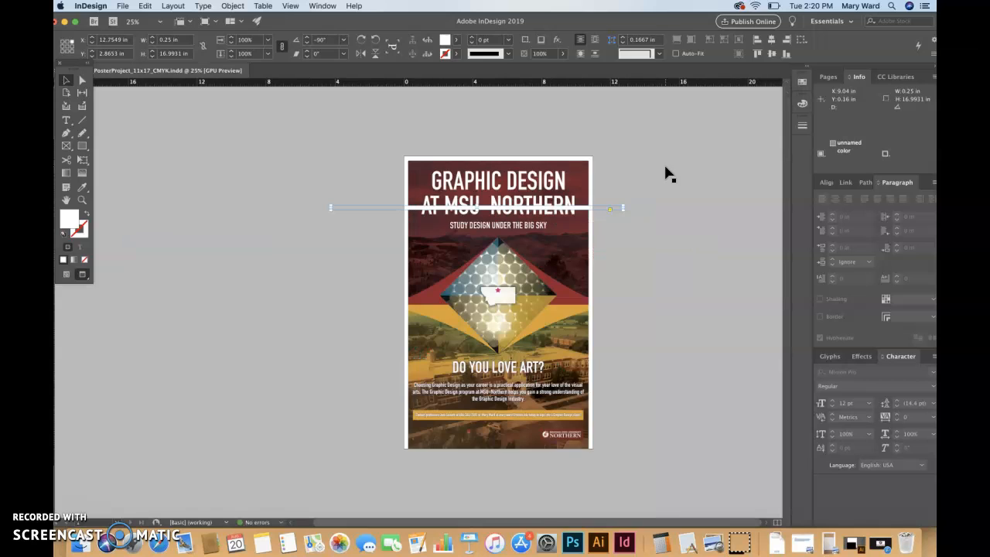
pyautogui.moveTo(563, 209); pyautogui.dragTo(570, 449)
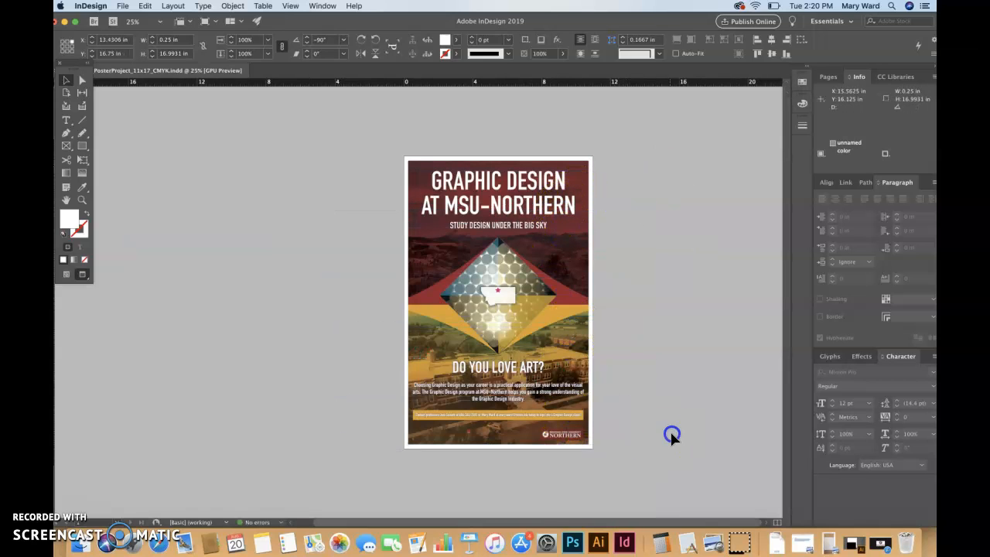
# Nudge the MSU-Northern logo up in nine small increments, away from the bottom white border, and deselect it
pyautogui.click(579, 434)
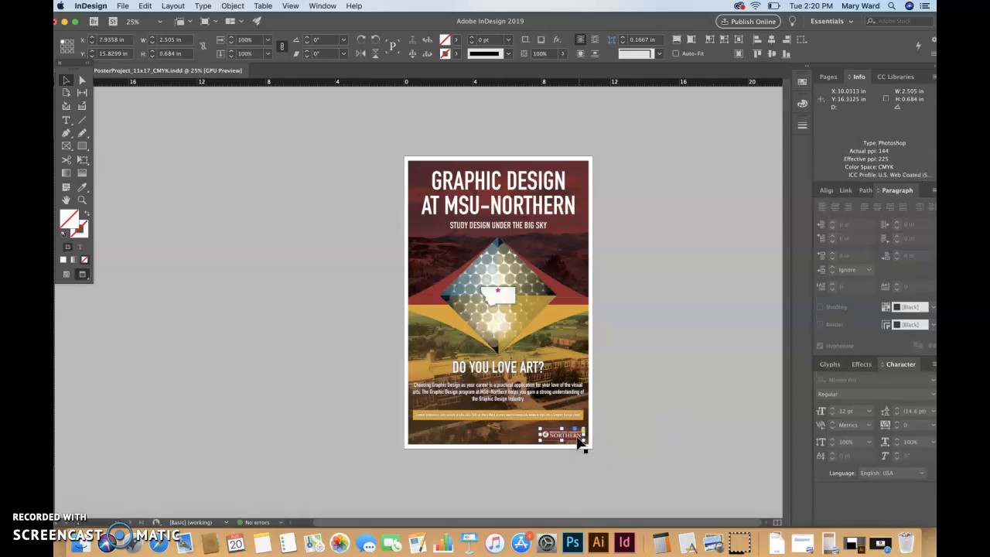
pyautogui.press('super+1')
pyautogui.press('Up')
pyautogui.press('Up')
pyautogui.press('Up')
pyautogui.press('Up')
pyautogui.press('Up')
pyautogui.press('Up')
pyautogui.press('Up')
pyautogui.press('Up')
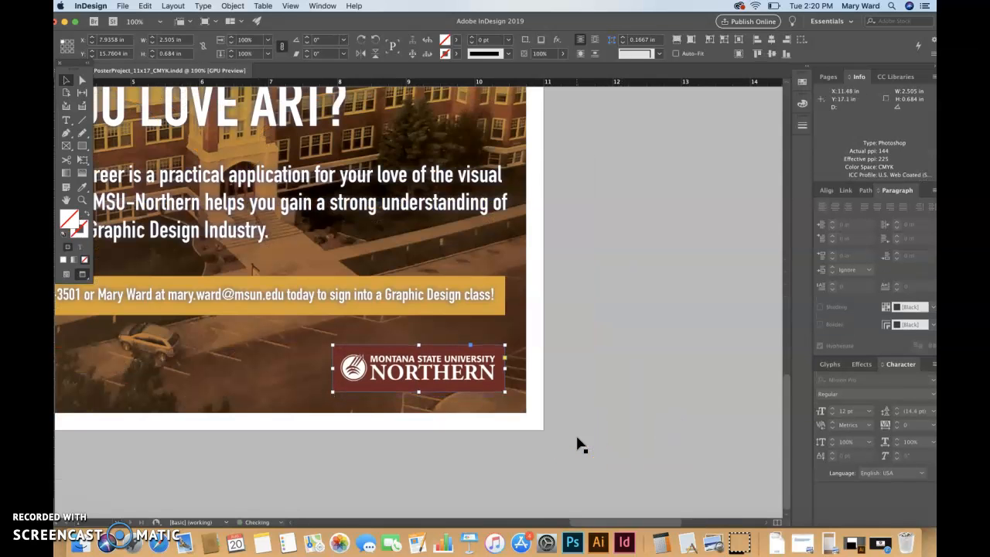
pyautogui.press('Up')
pyautogui.click(658, 417)
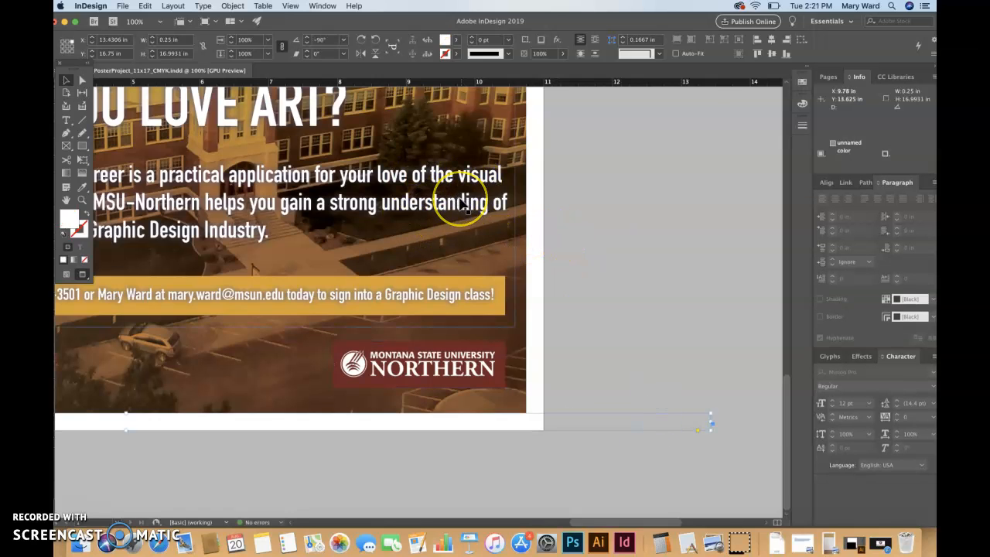
# Insert a line break before "of" in the body paragraph to move the word down to the third line
pyautogui.press('super+minus')
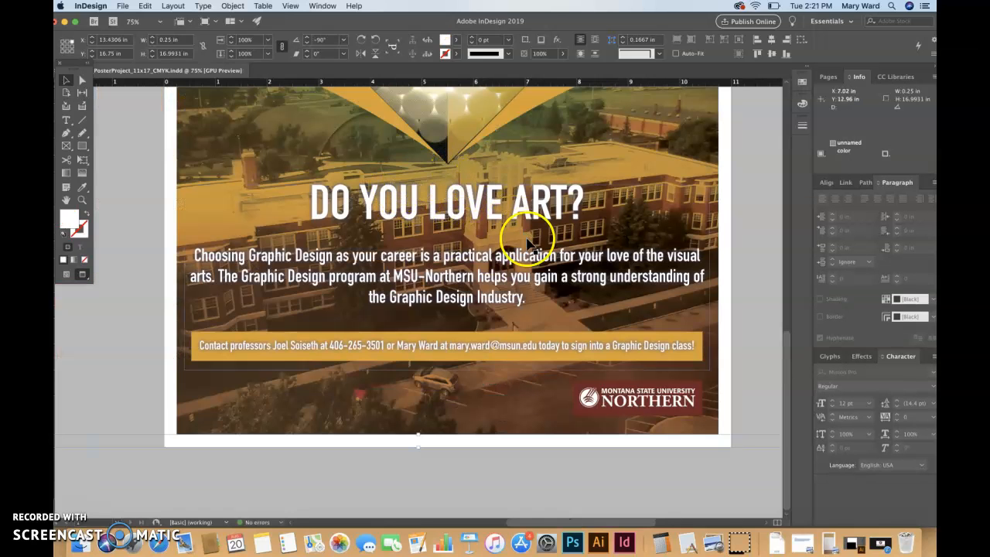
pyautogui.doubleClick(693, 275)
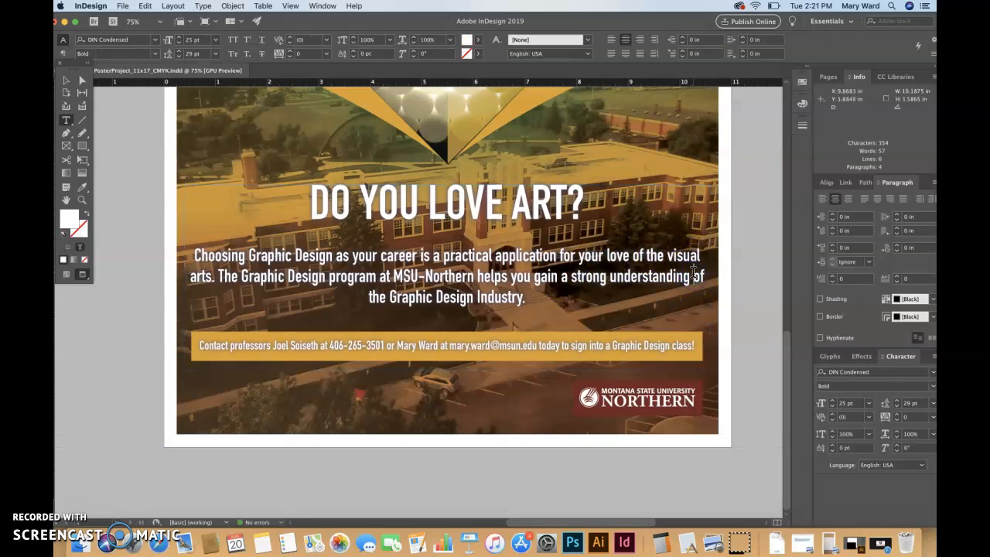
pyautogui.hotkey('shift', 'Return')
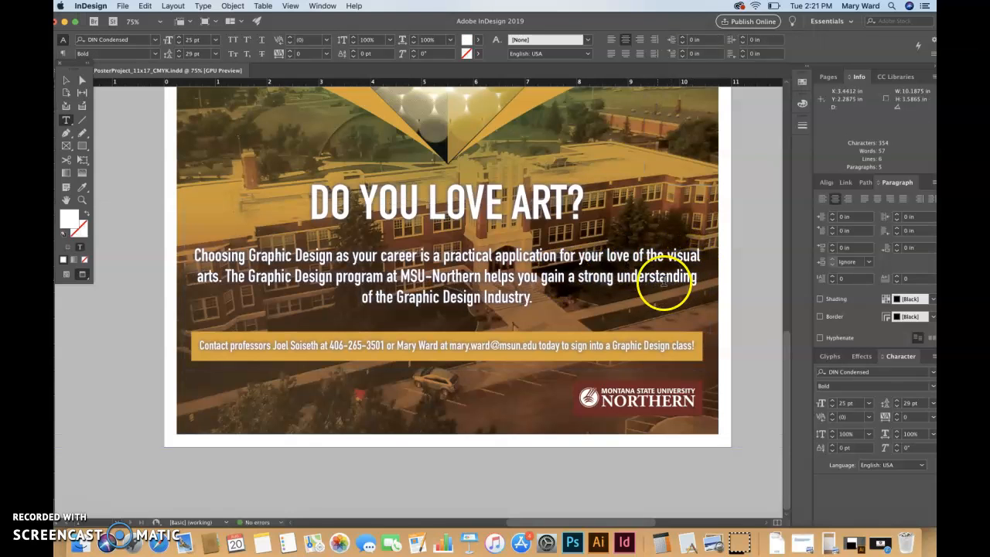
# Select the poster's title text frame and nudge it down slightly to a Y position of 0.875 in
pyautogui.scroll(1, 501, 307)
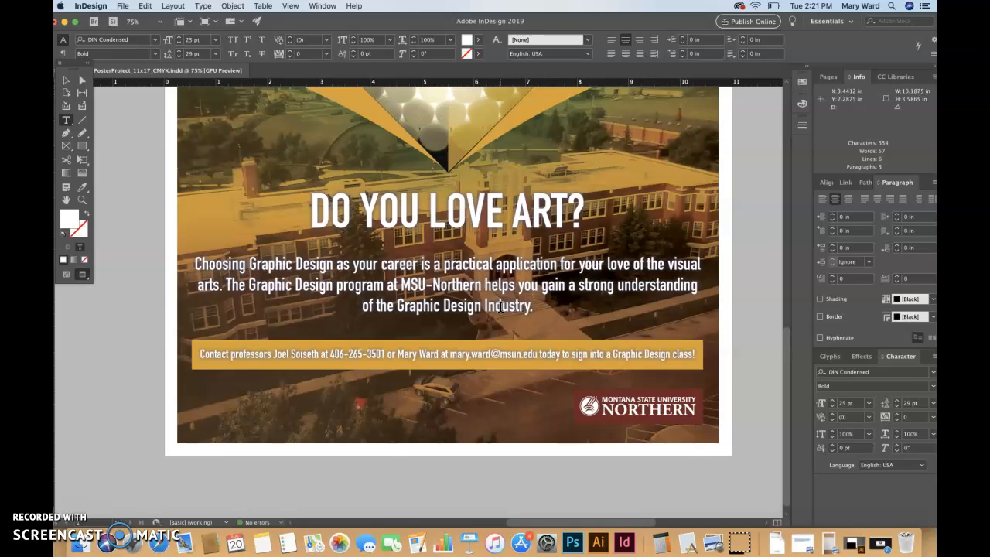
pyautogui.scroll(10, 501, 307)
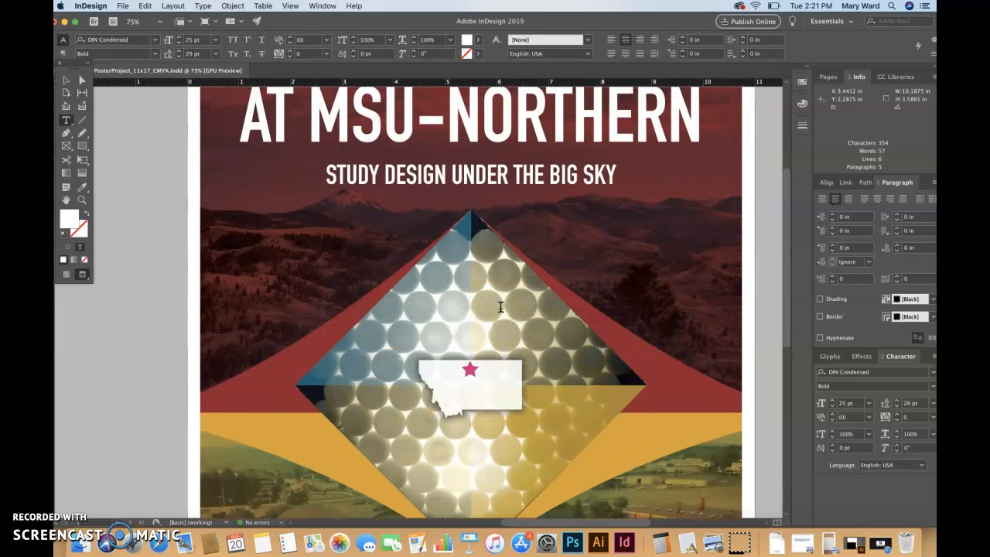
pyautogui.scroll(8, 501, 307)
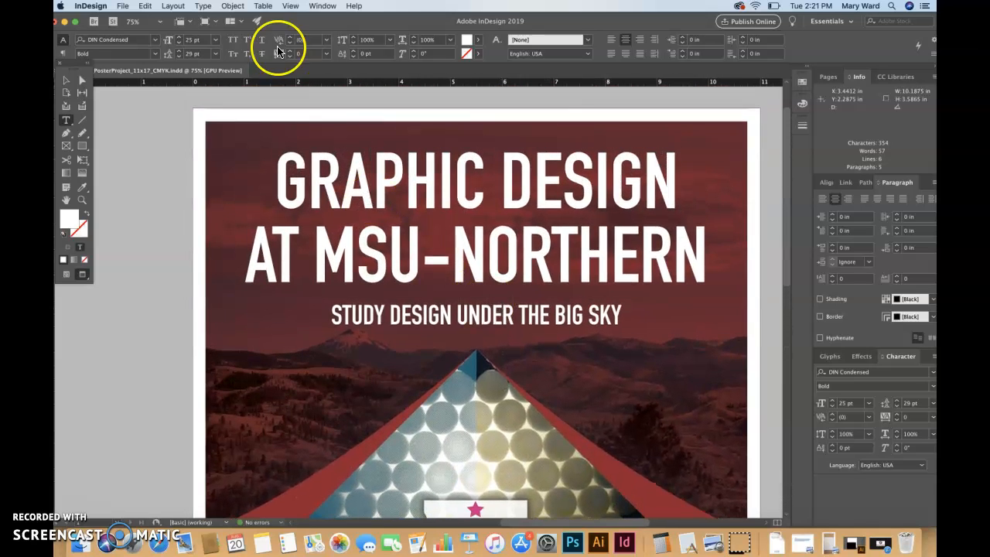
pyautogui.click(69, 81)
pyautogui.press('Down')
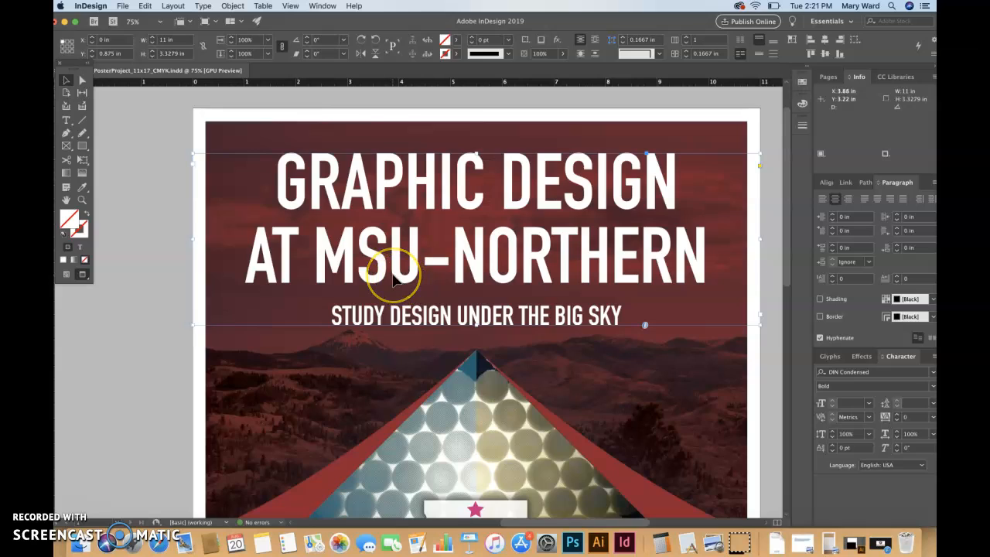
# Insert a line break before "visual" in the body paragraph so the word starts the second line
pyautogui.press('super+0')
pyautogui.click(315, 403)
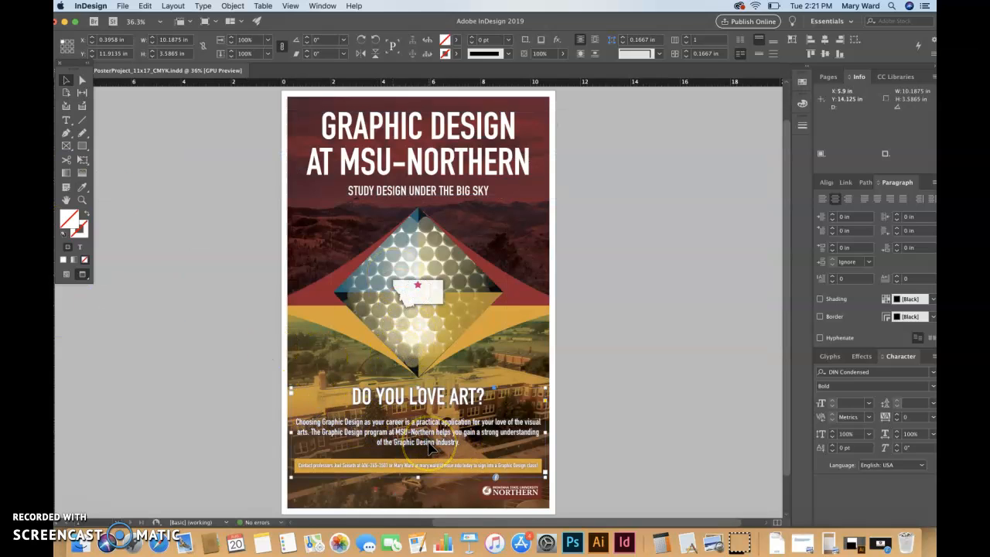
pyautogui.doubleClick(299, 433)
pyautogui.press('BackSpace')
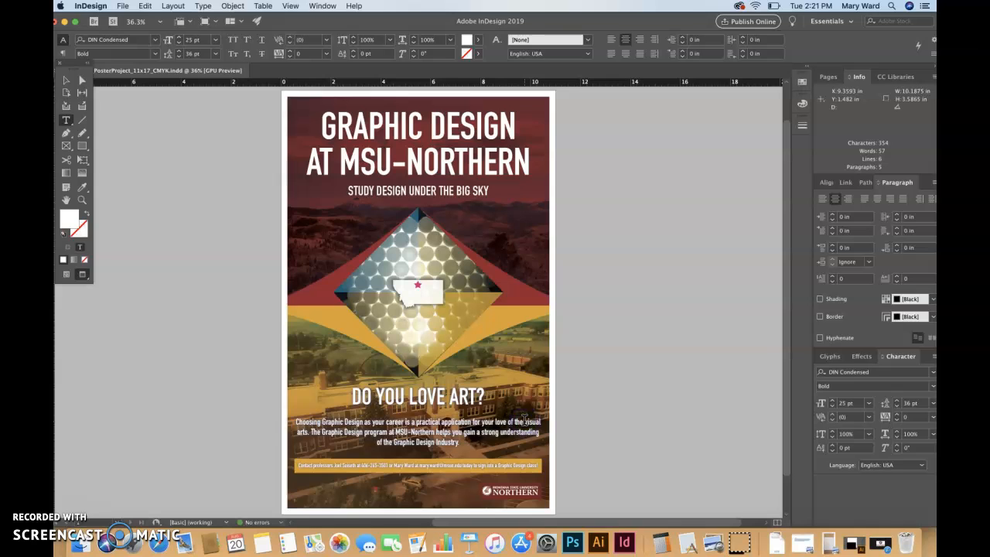
pyautogui.press('Return')
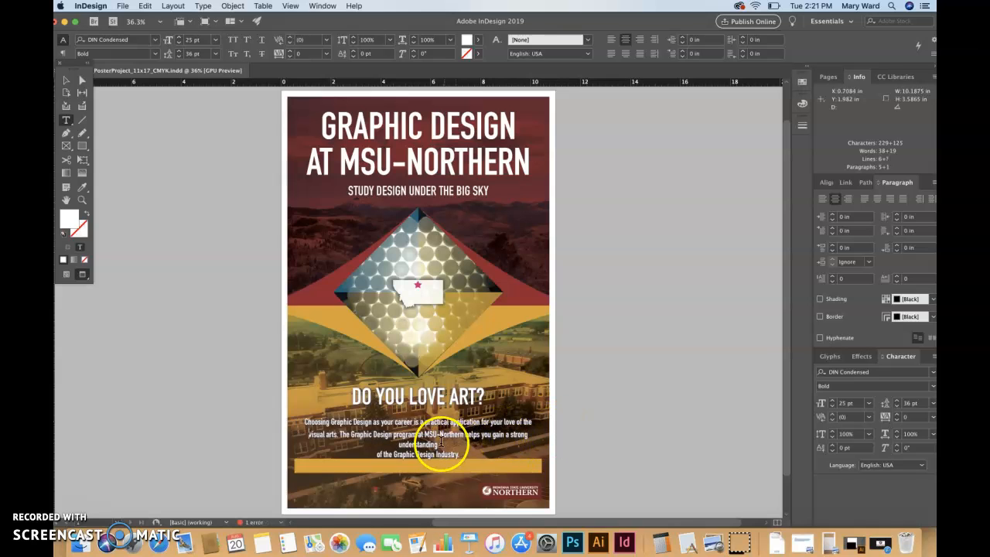
# Remove the line break before "of" in the body paragraph so the word rejoins the line with "understanding"
pyautogui.click(377, 455)
pyautogui.press('BackSpace')
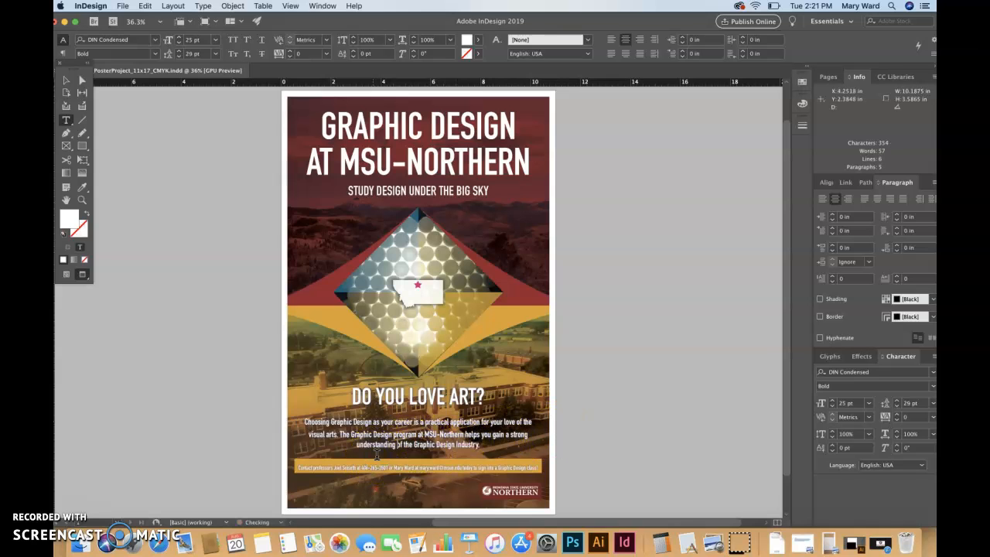
pyautogui.click(380, 444)
# Reduce the leading of the body paragraph's second line to match its neighbouring lines and deselect the text frame
pyautogui.tripleClick(368, 435)
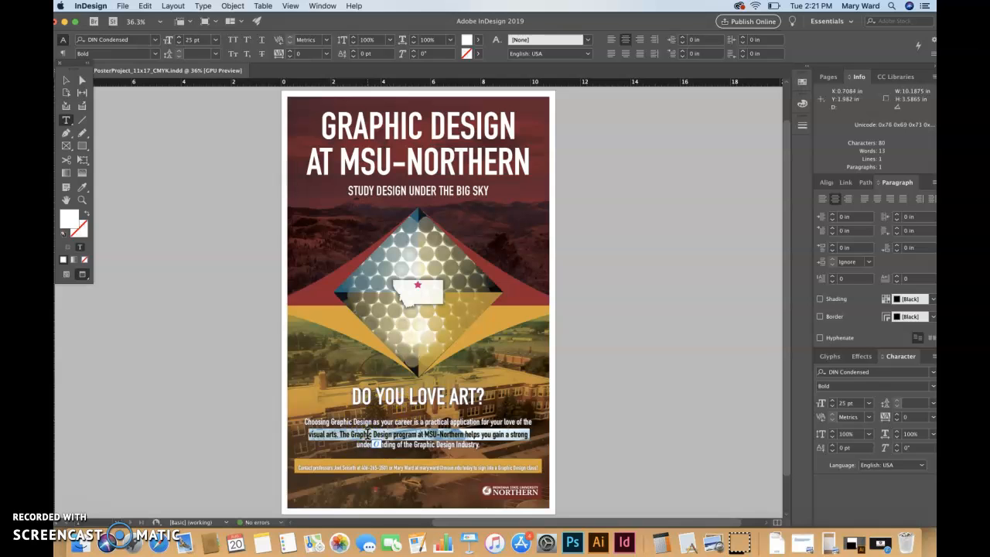
pyautogui.click(192, 53)
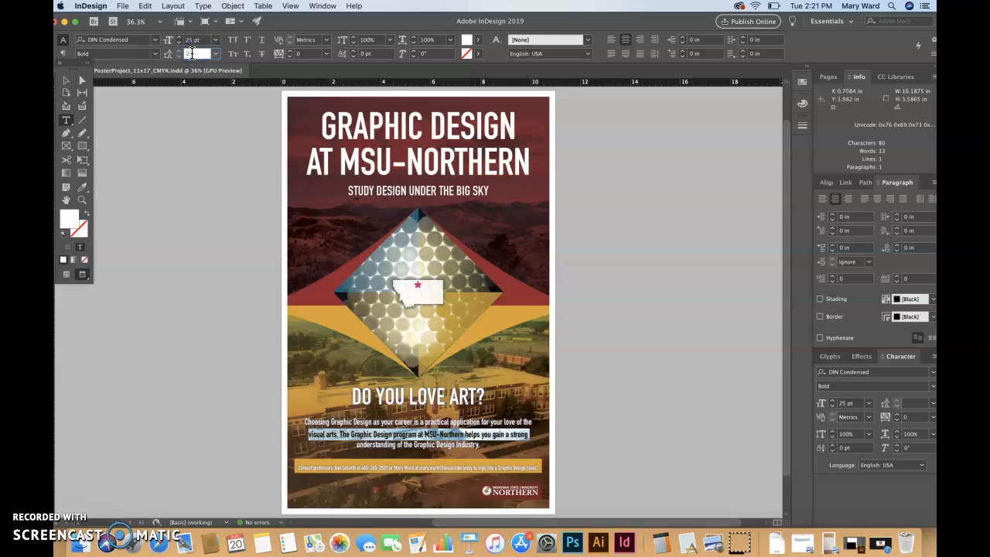
pyautogui.press('Return')
pyautogui.click(65, 80)
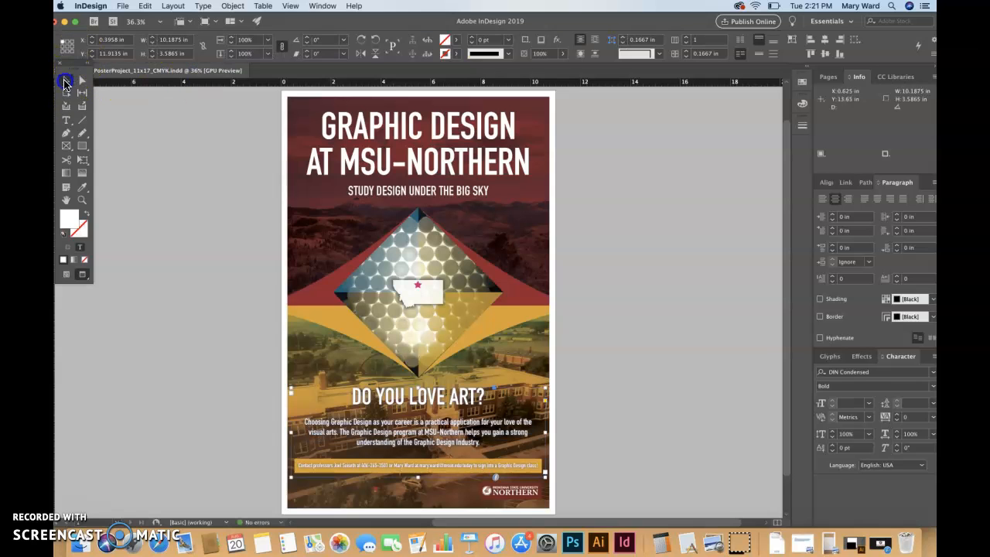
pyautogui.click(159, 198)
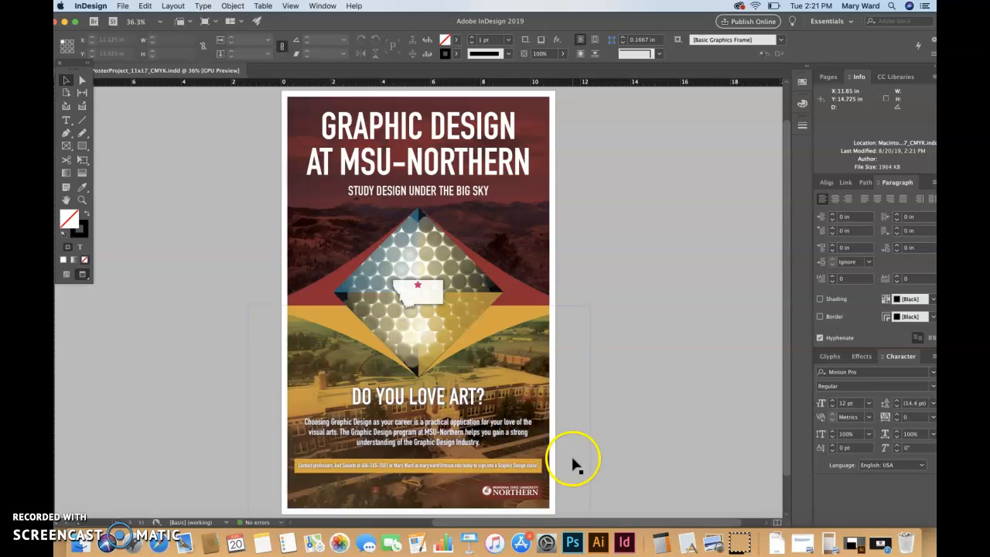
pyautogui.click(671, 470)
# Nudge the poster's title text frame down to a Y position of 0.9722 in and deselect it
pyautogui.scroll(-2, 669, 472)
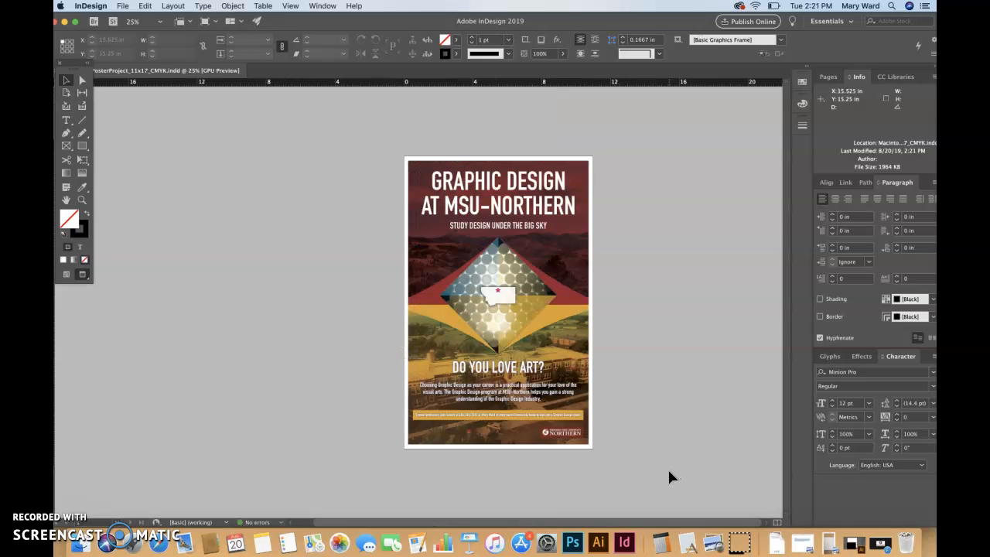
pyautogui.click(510, 204)
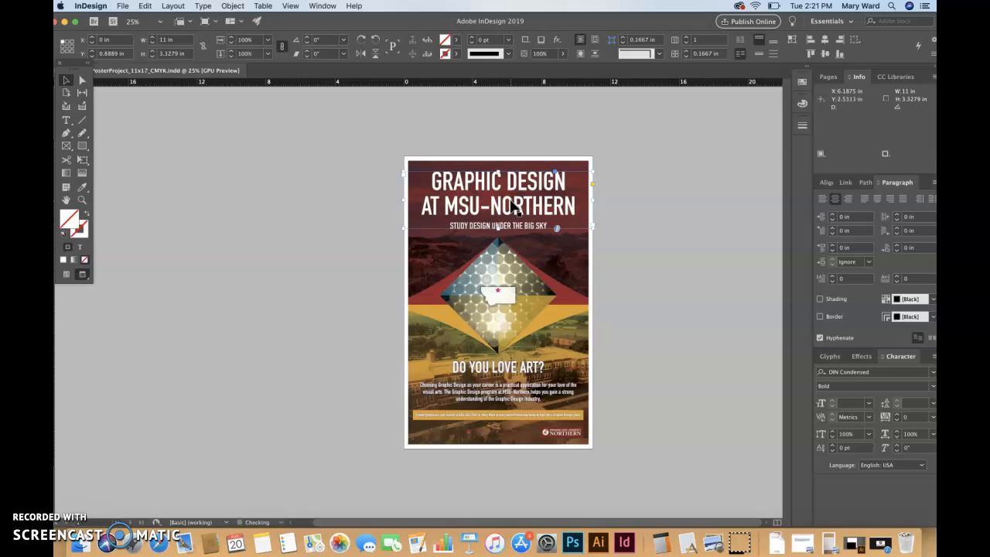
pyautogui.moveTo(511, 203); pyautogui.dragTo(512, 204)
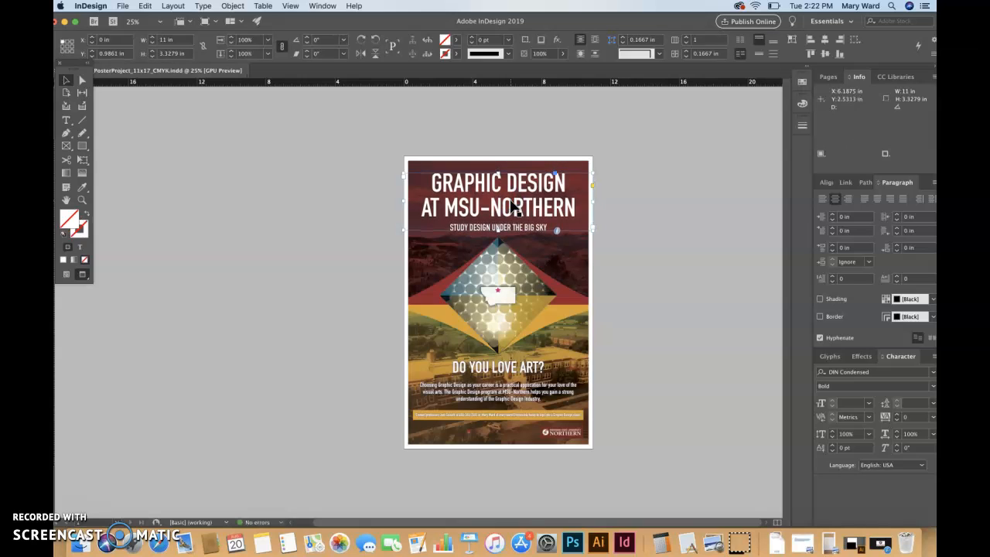
pyautogui.press('Up')
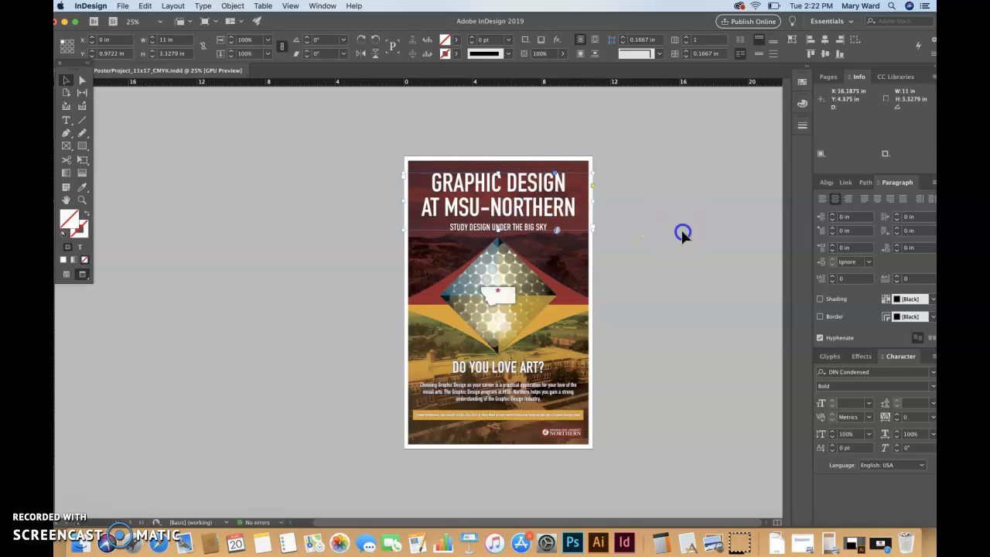
pyautogui.click(683, 229)
# Leave preview mode, nudge the mountain photo and its flipped upper copy down to Y 2.5576 in, and return to preview
pyautogui.press('w')
pyautogui.click(581, 255)
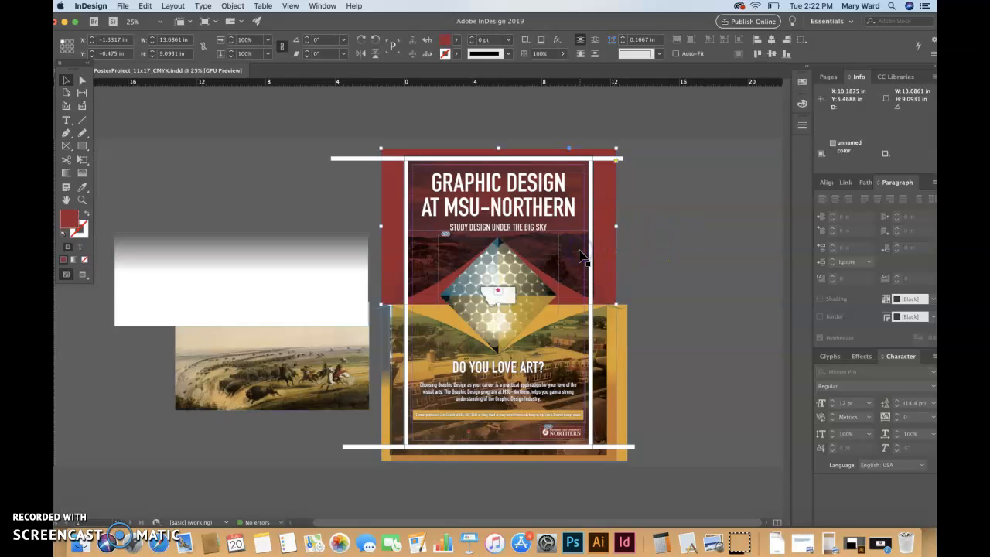
pyautogui.hotkey('shift', 'Down')
pyautogui.hotkey('shift', 'Down')
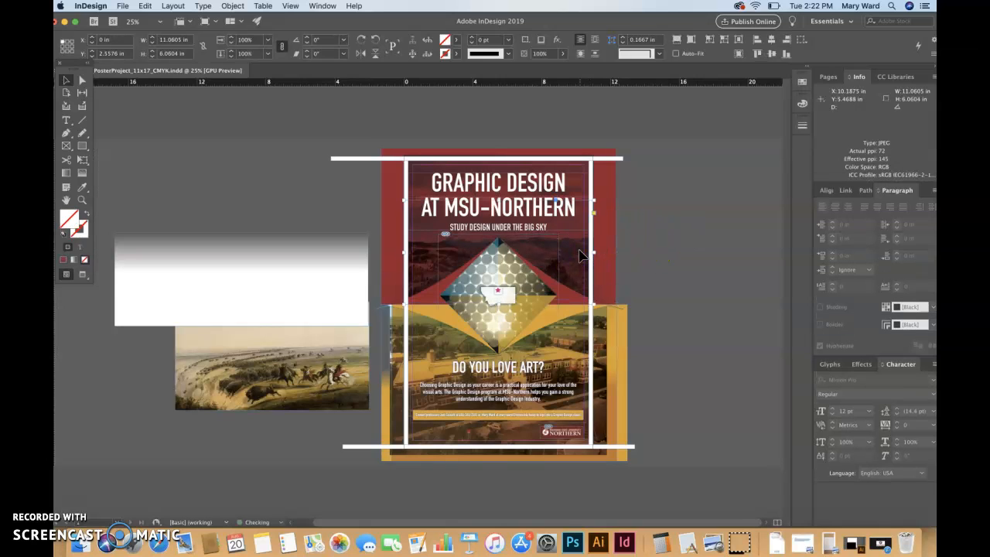
pyautogui.click(588, 181)
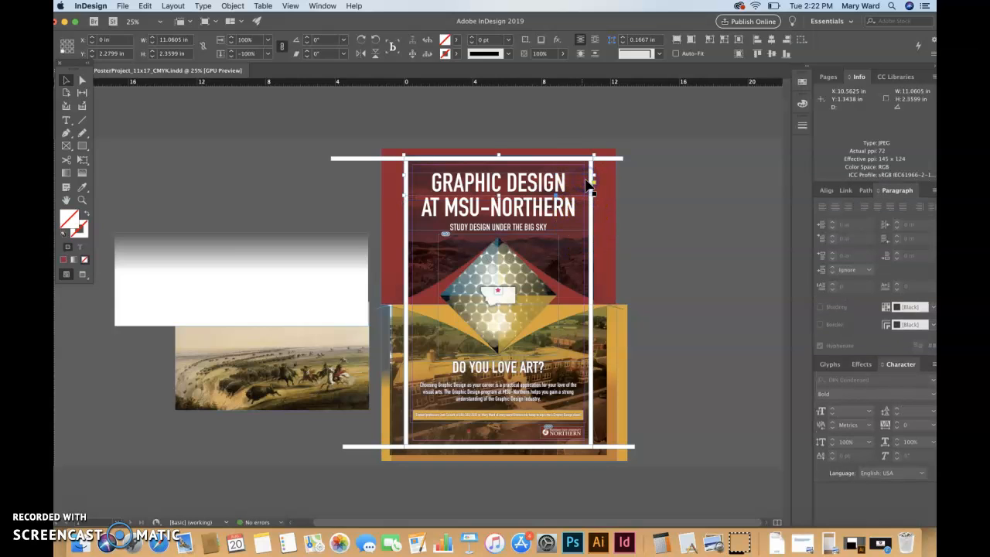
pyautogui.click(372, 158)
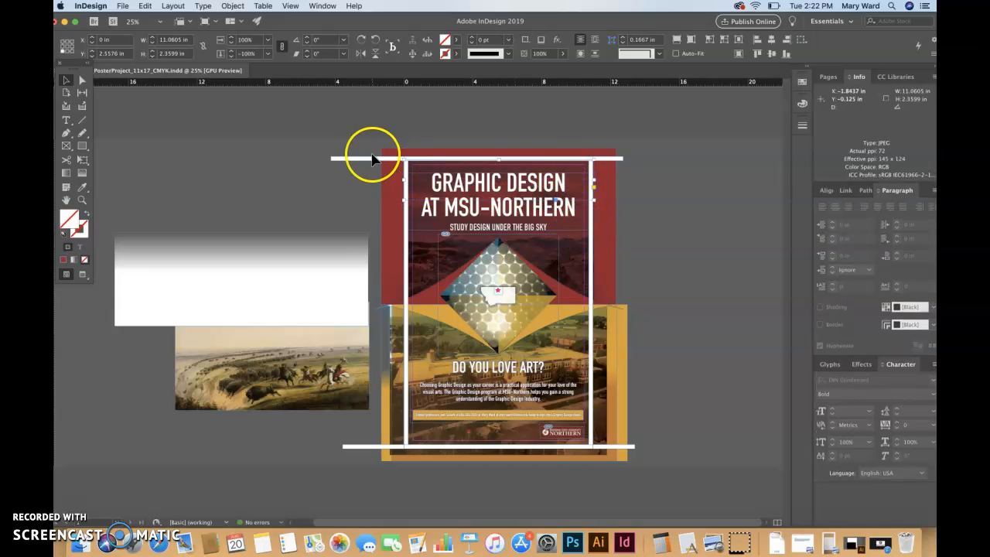
pyautogui.click(304, 193)
pyautogui.press('w')
pyautogui.click(719, 287)
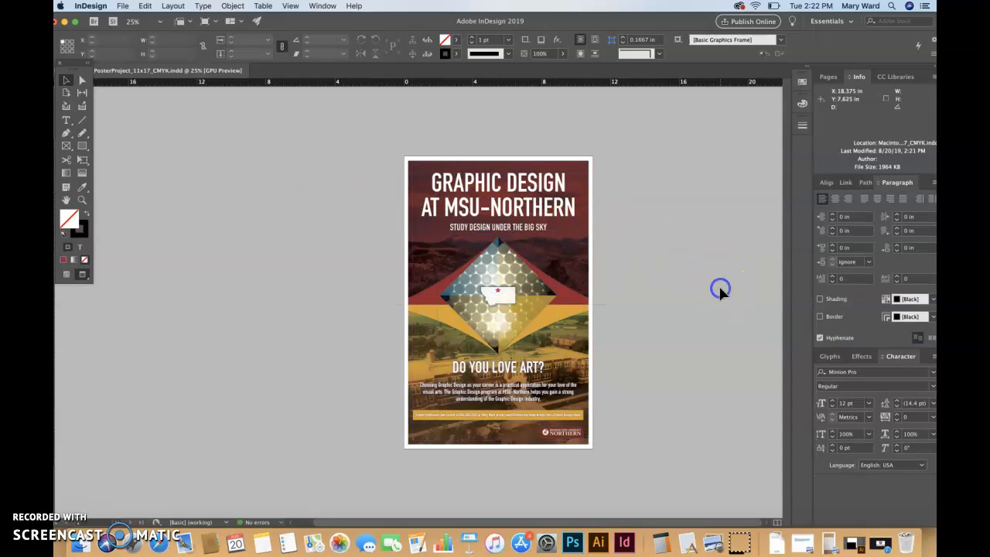
# Nudge the title text frame up to a Y position of 0.9583 in and deselect it
pyautogui.click(547, 226)
pyautogui.click(552, 223)
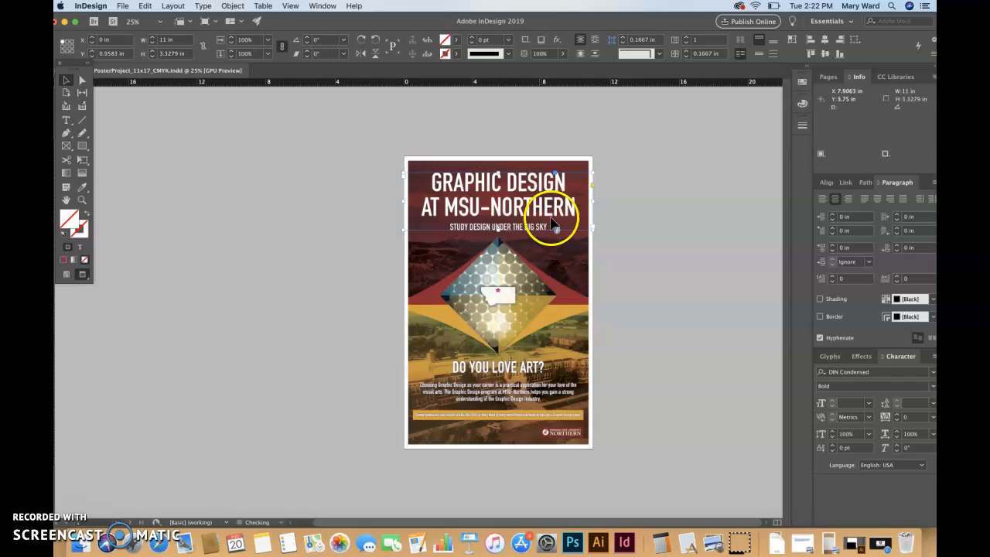
pyautogui.click(689, 254)
pyautogui.click(531, 173)
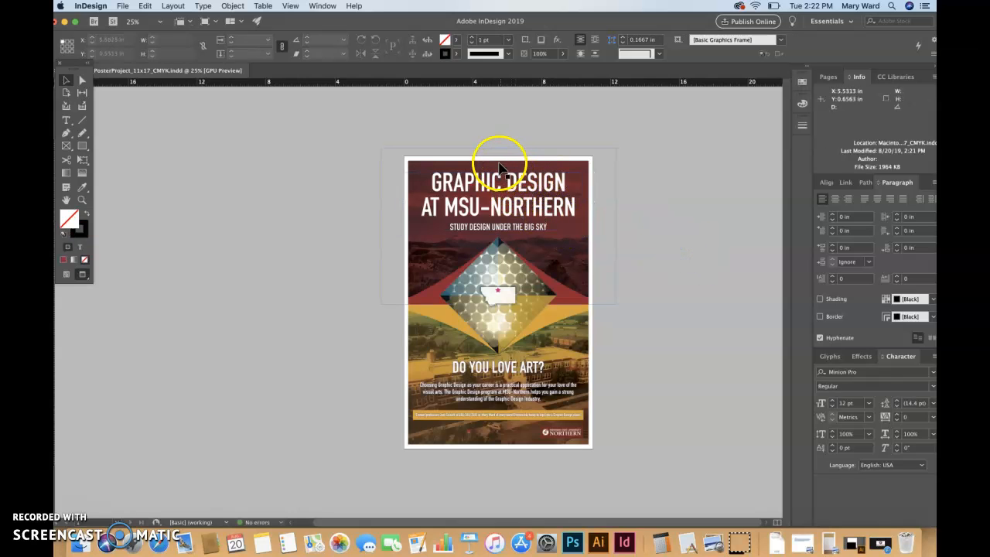
pyautogui.click(658, 309)
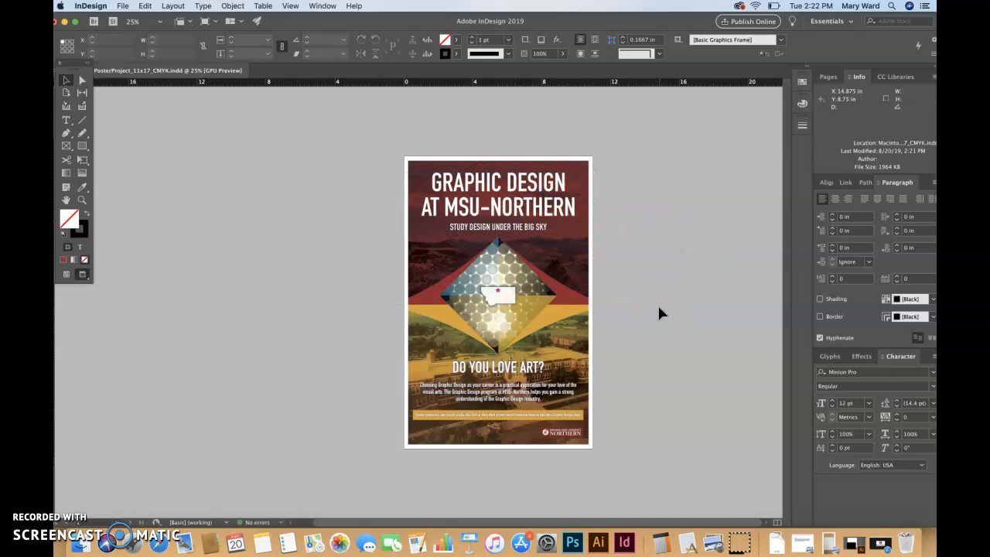
pyautogui.click(649, 376)
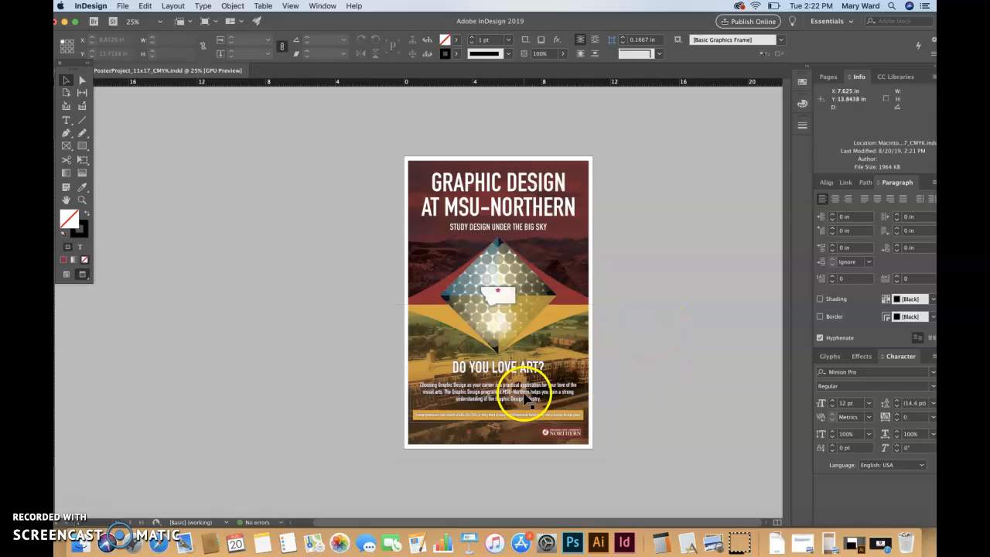
pyautogui.click(670, 414)
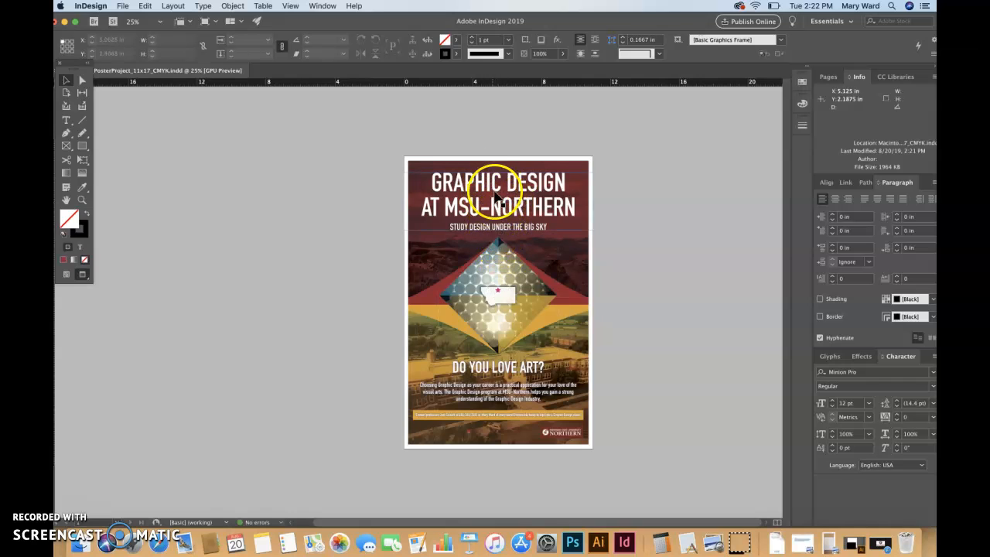
pyautogui.click(687, 375)
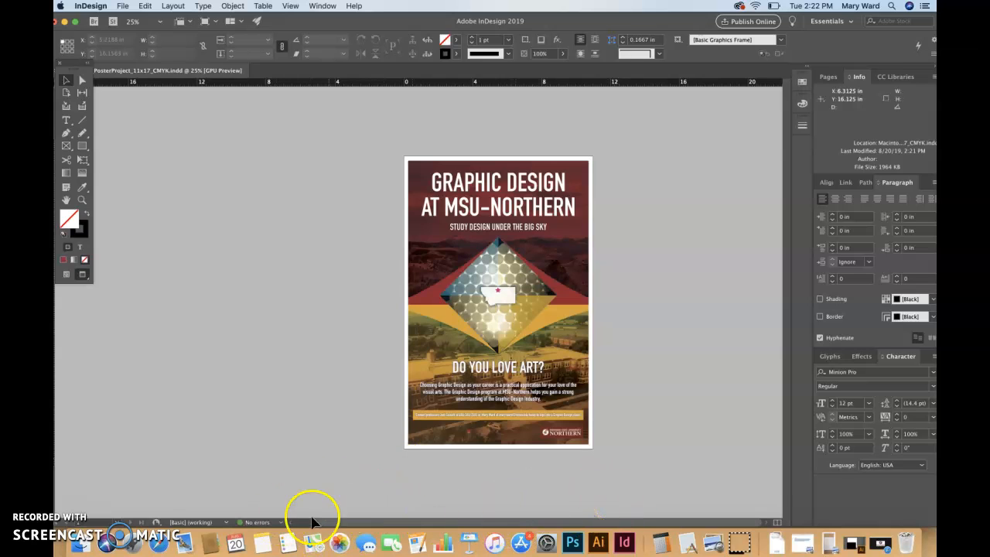
# Switch to Safari, search the web for "facebook logo white" and request the image results
pyautogui.click(159, 548)
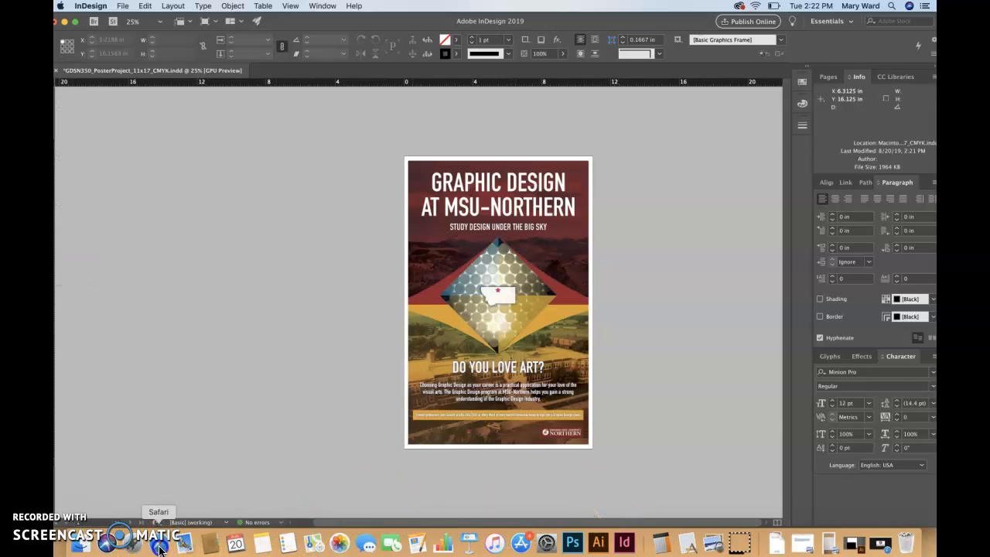
pyautogui.click(559, 39)
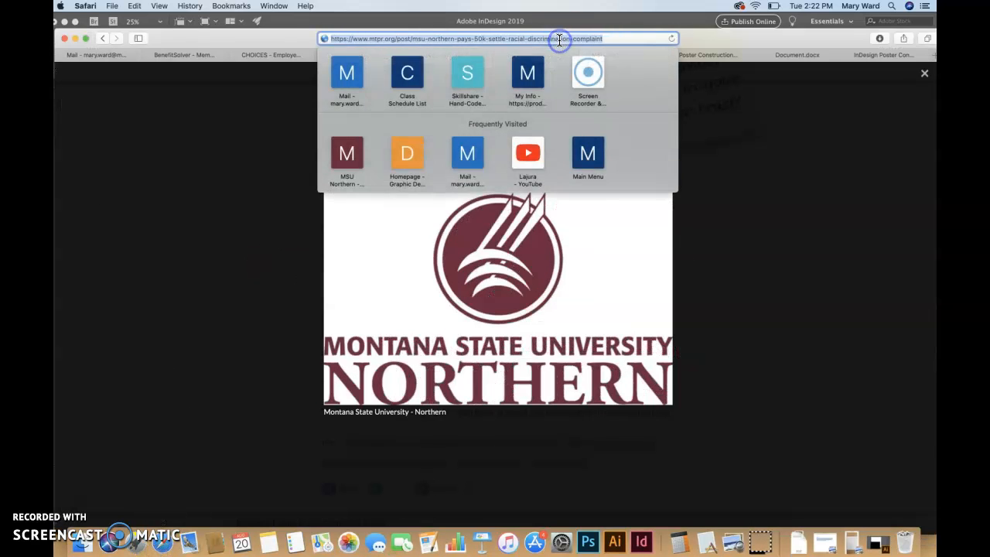
pyautogui.write('facebook logo white')
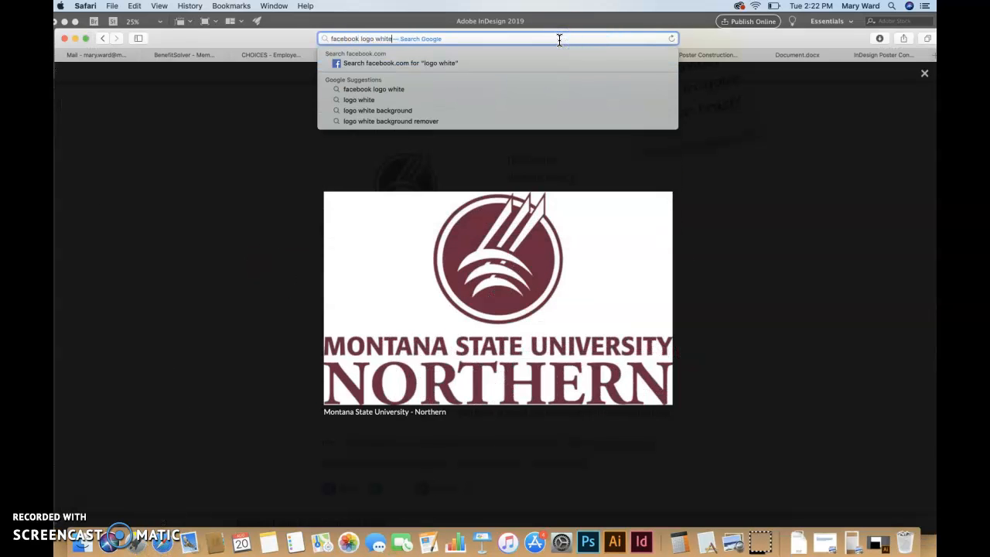
pyautogui.press('Return')
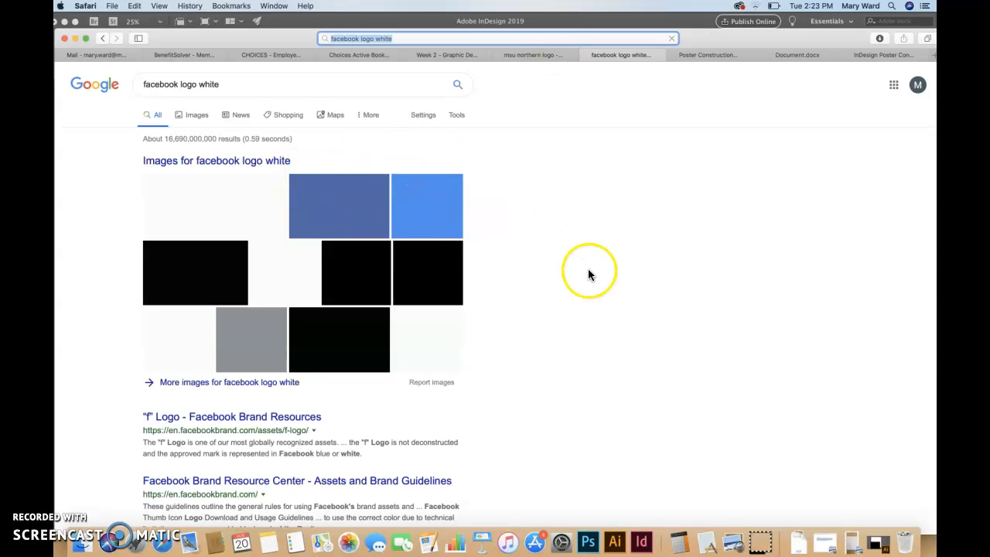
pyautogui.click(196, 115)
# Search the web for "facebook logo", view the image results, and return to the poster in InDesign
pyautogui.click(539, 39)
pyautogui.write('facebook logo')
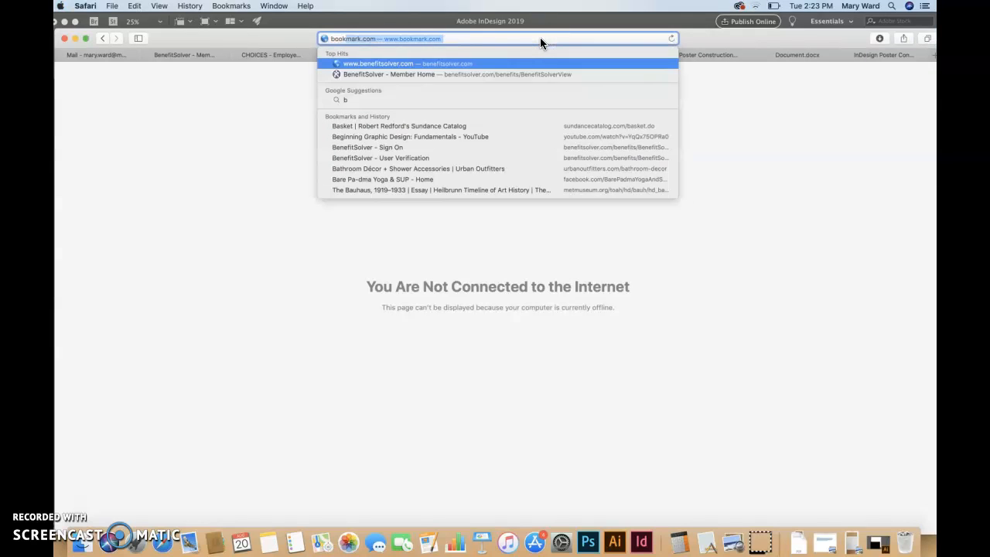
pyautogui.press('Return')
pyautogui.click(380, 40)
pyautogui.write('facebook')
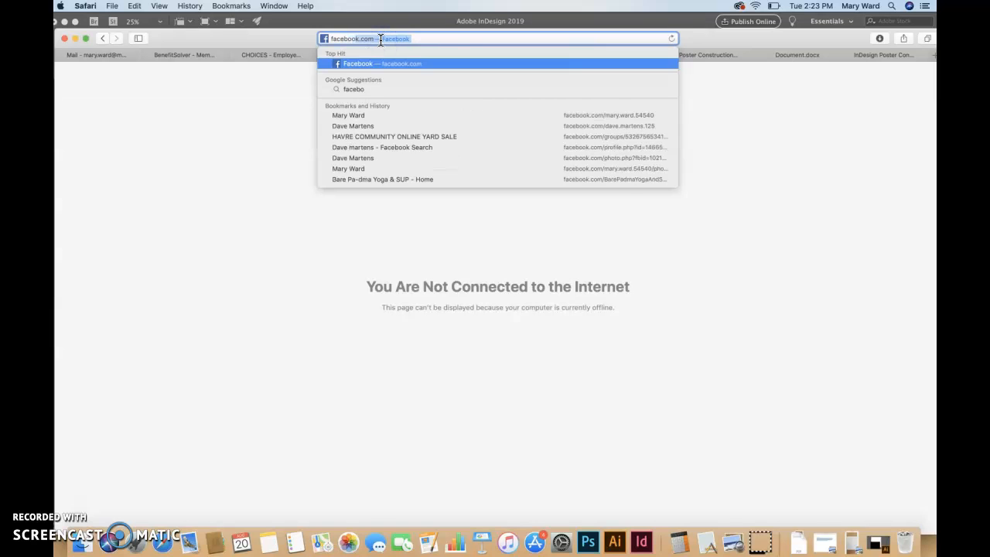
pyautogui.write(' logo')
pyautogui.press('Return')
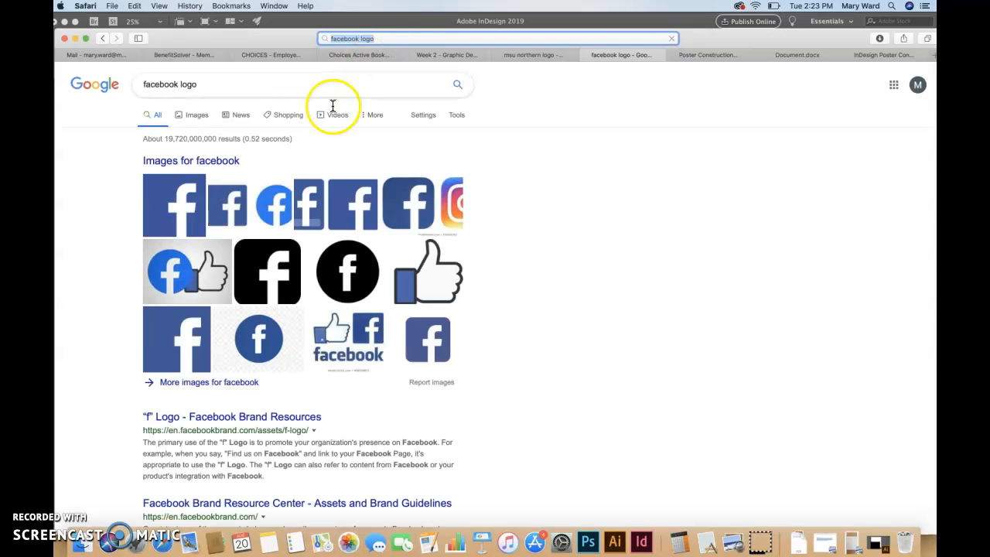
pyautogui.click(198, 116)
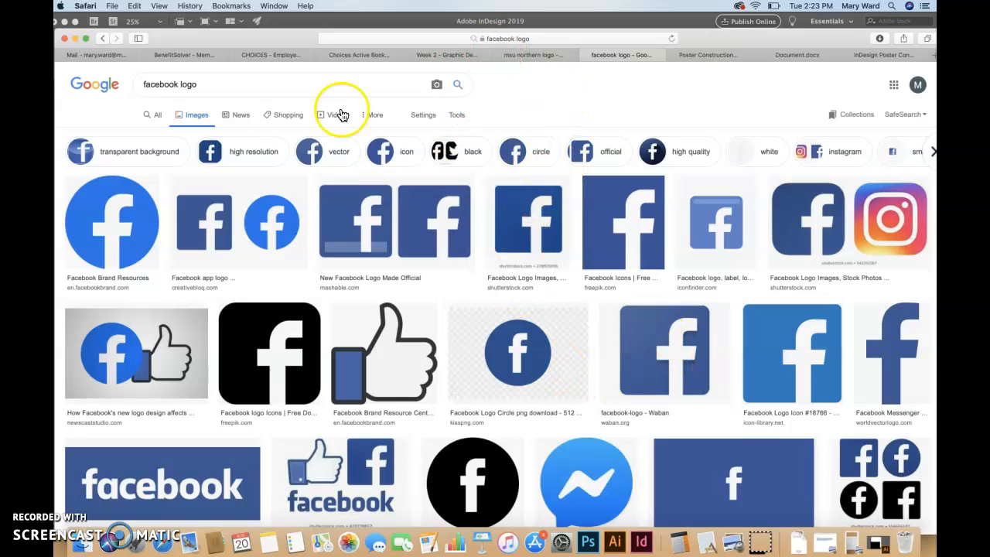
pyautogui.click(75, 38)
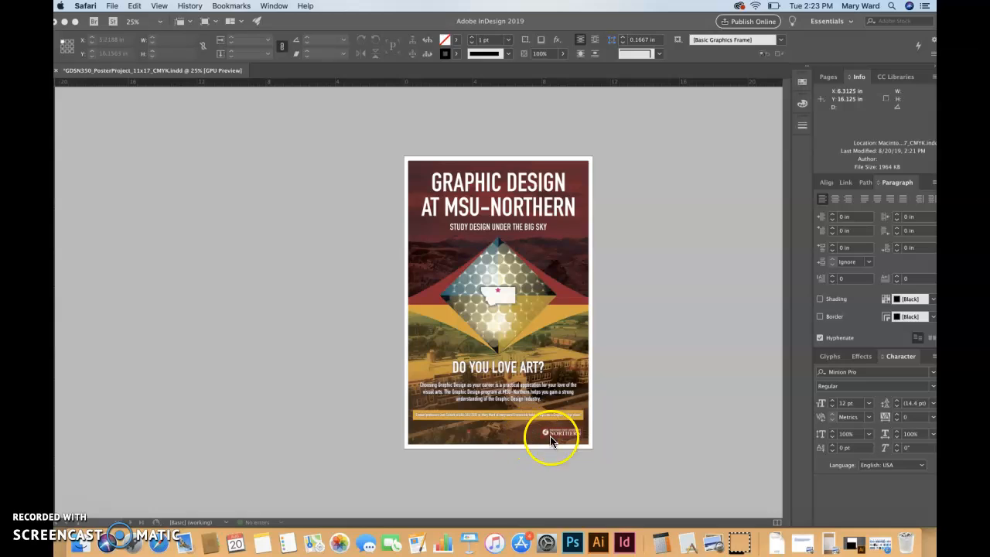
pyautogui.click(648, 456)
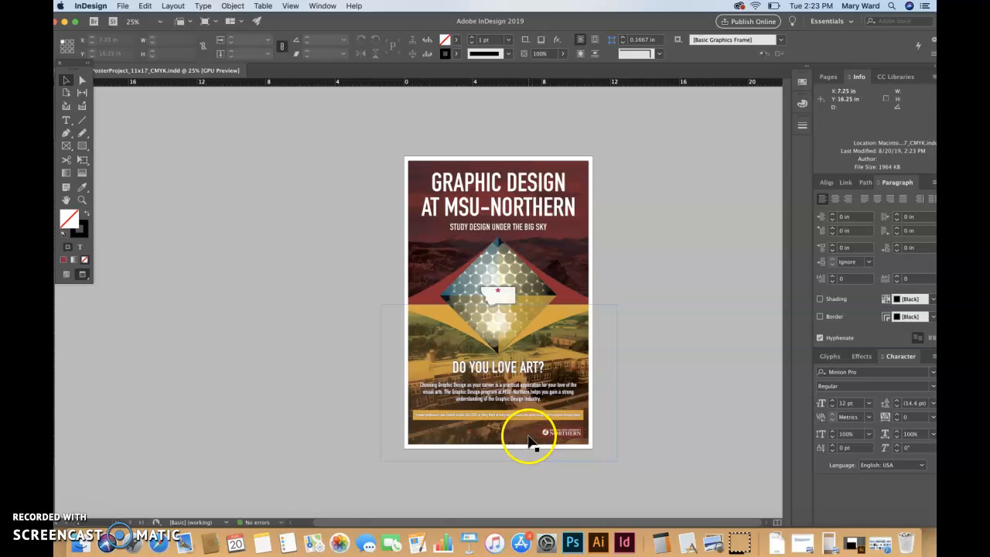
pyautogui.moveTo(594, 461); pyautogui.dragTo(580, 437)
pyautogui.click(636, 453)
pyautogui.click(574, 435)
pyautogui.click(620, 462)
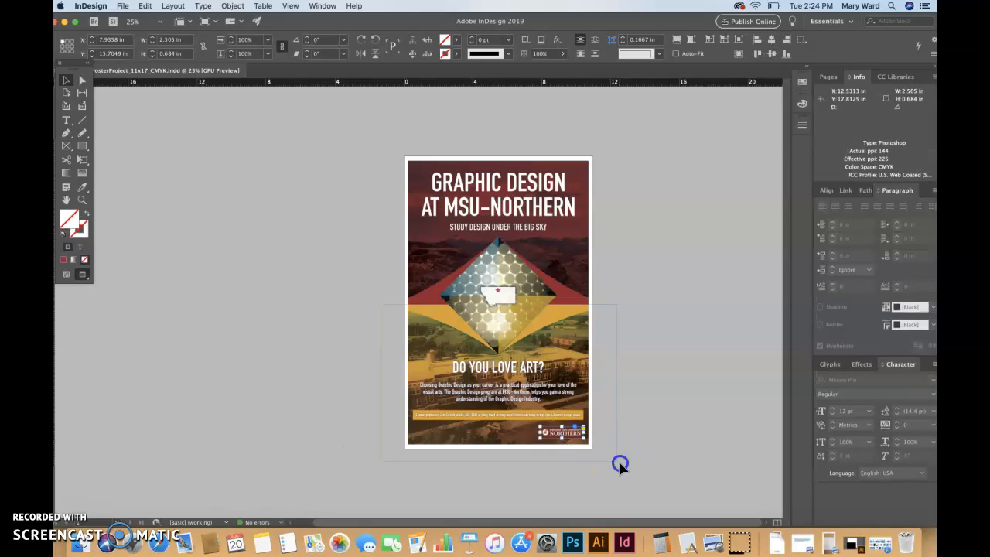
pyautogui.click(574, 436)
pyautogui.click(634, 468)
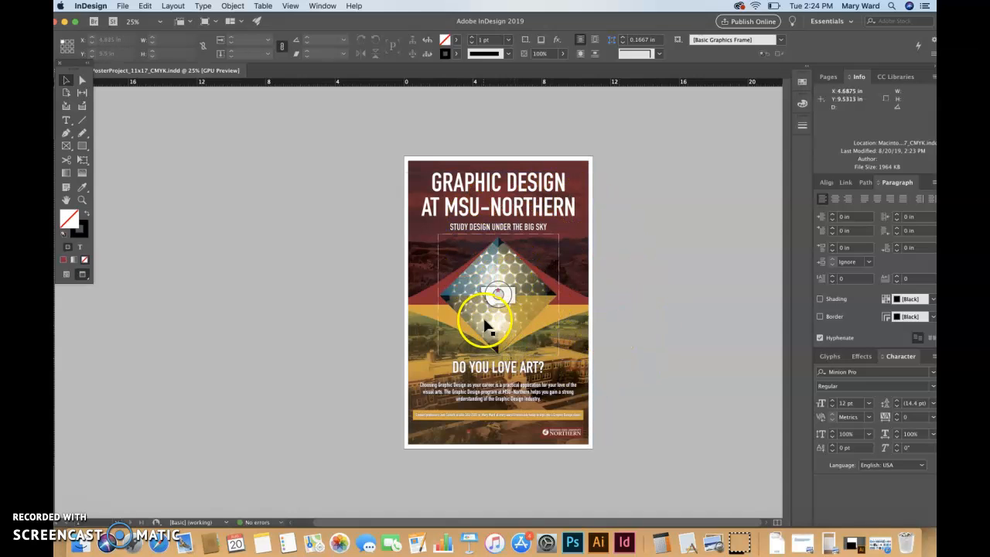
pyautogui.click(662, 413)
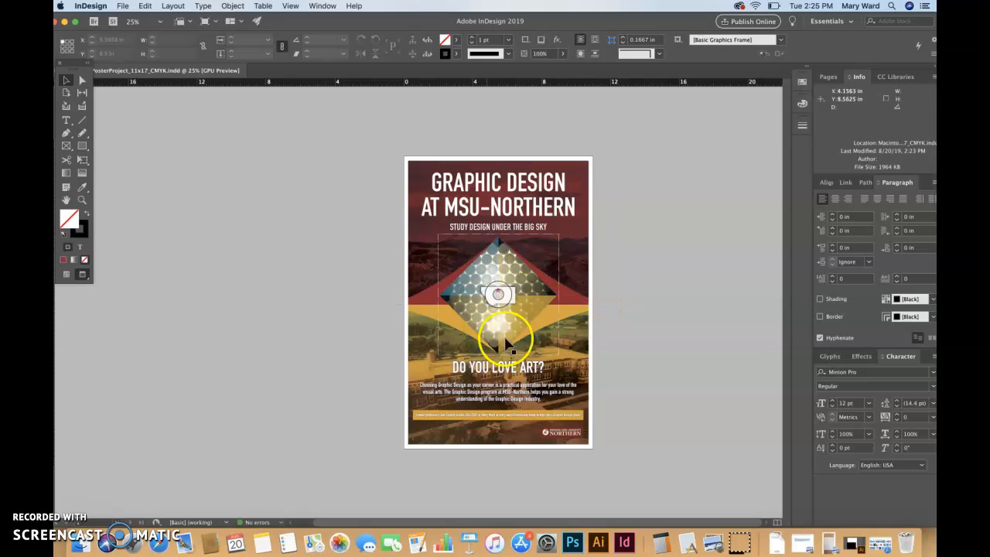
pyautogui.click(727, 384)
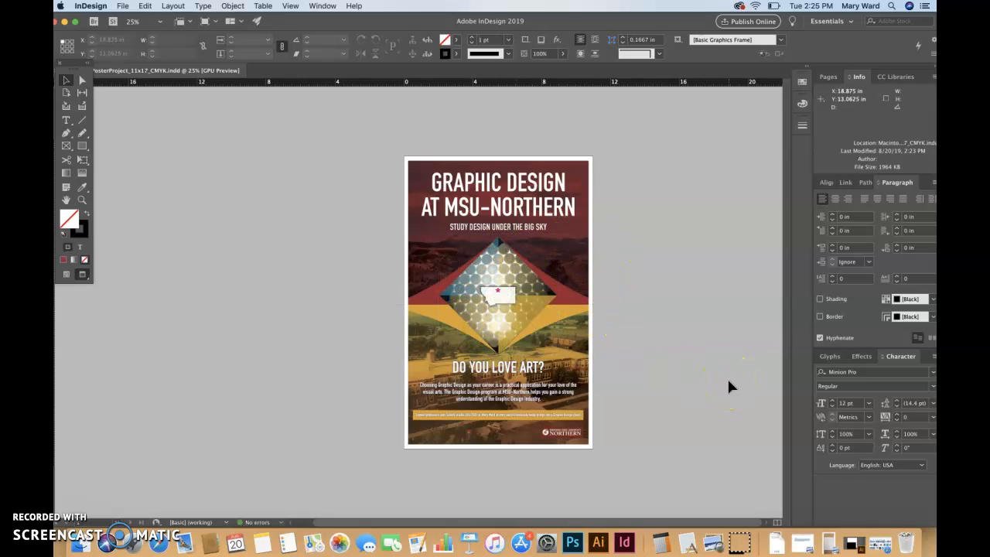